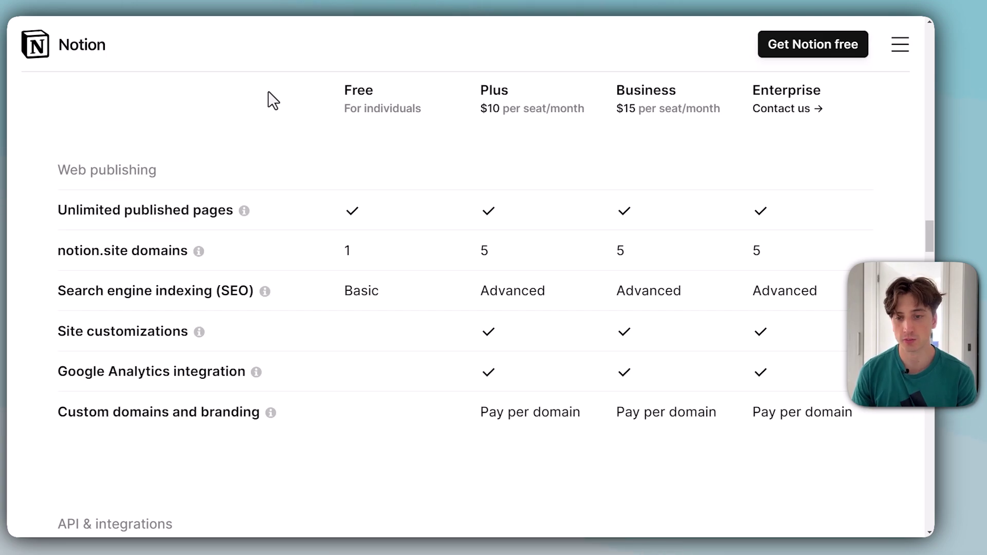
# Step: Scroll to the Web publishing rows comparing per-plan notion.site domain limits (1 vs 5) and custom domains
pyautogui.moveTo(359, 156)
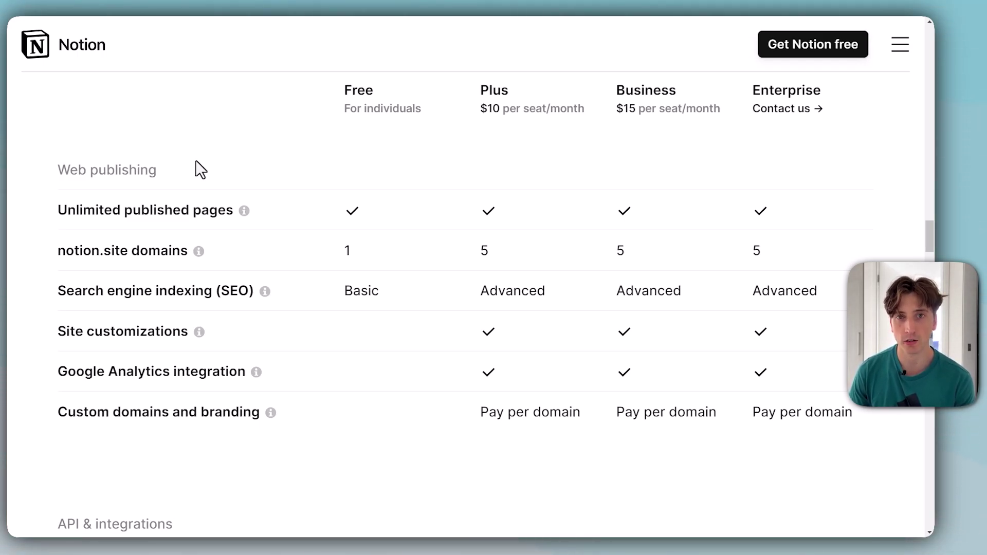
pyautogui.moveTo(121, 259)
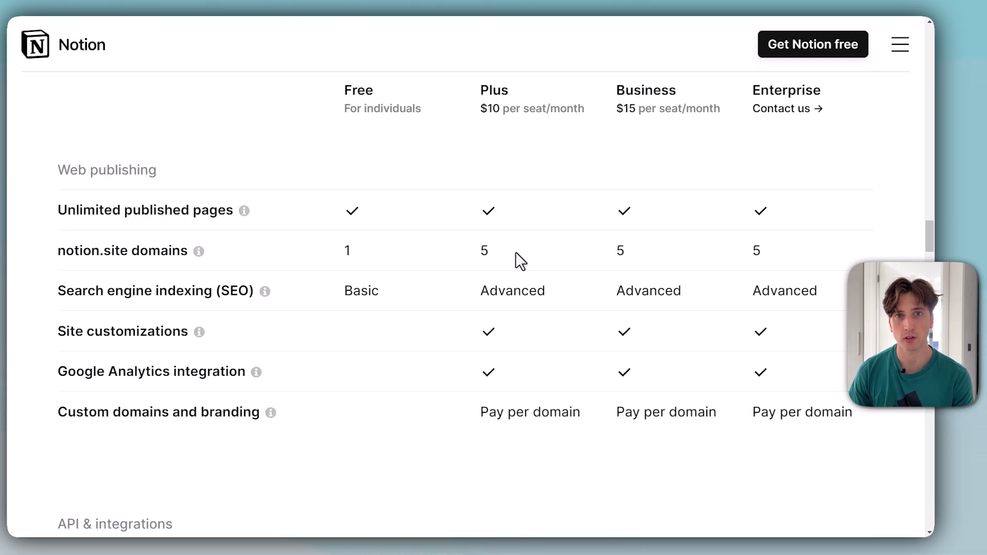
pyautogui.moveTo(178, 293)
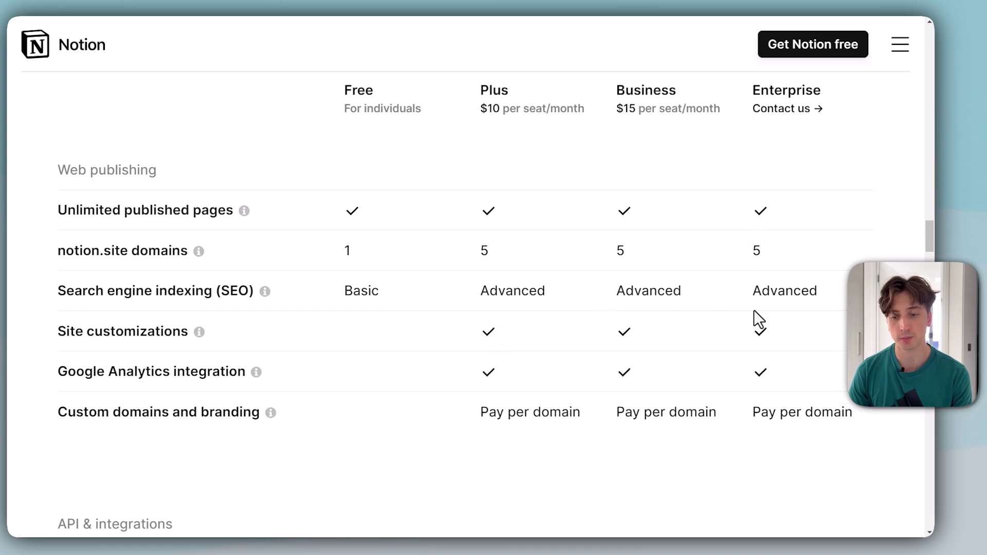
pyautogui.moveTo(199, 333)
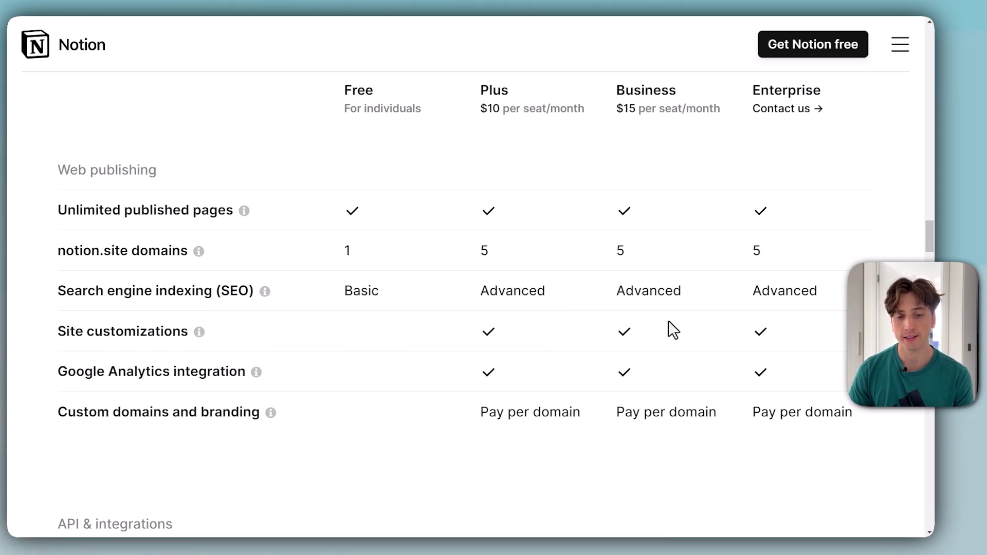
pyautogui.moveTo(232, 423)
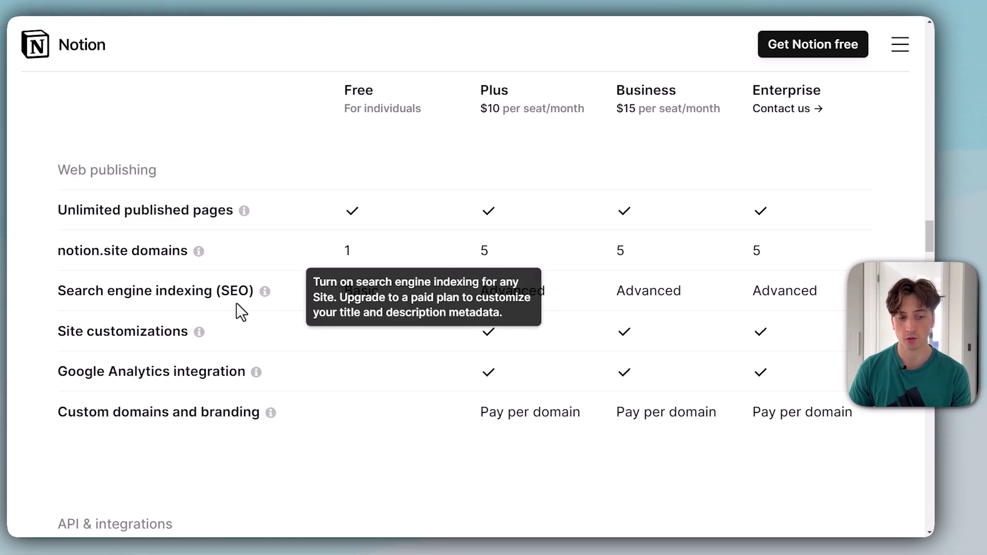
# Step: Read the custom domain tooltips, then go to the A Complete Warm Up Routine page
pyautogui.moveTo(163, 337)
pyautogui.moveTo(276, 412)
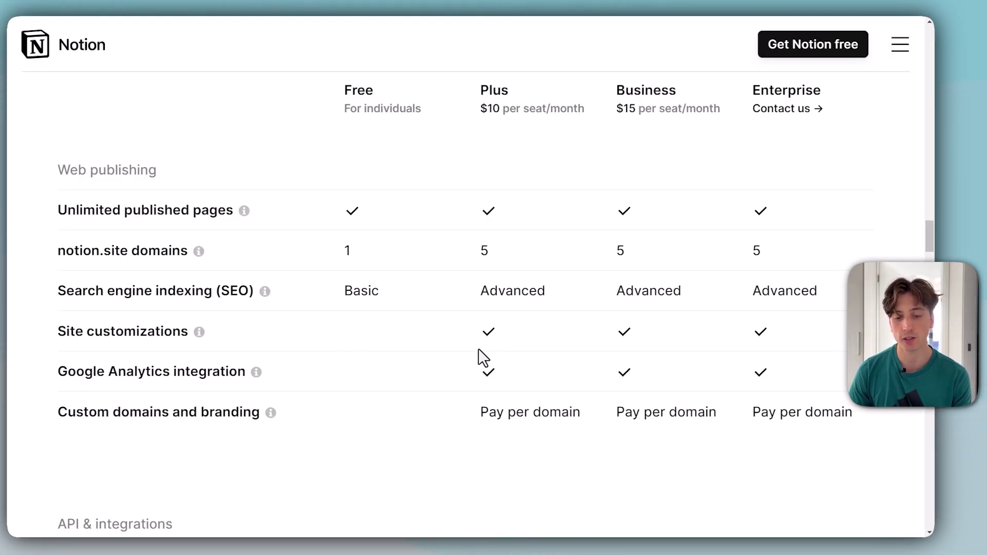
pyautogui.moveTo(195, 364)
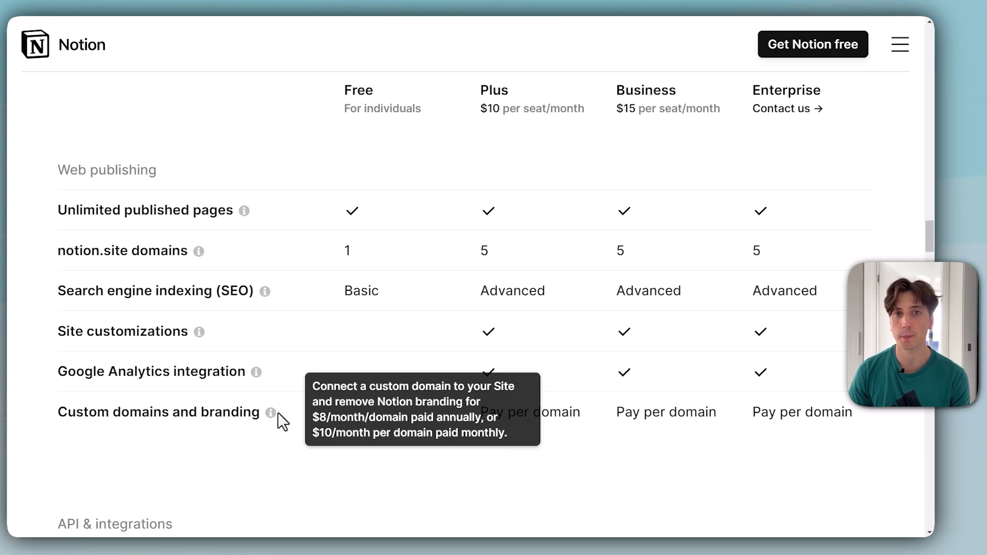
pyautogui.moveTo(198, 262)
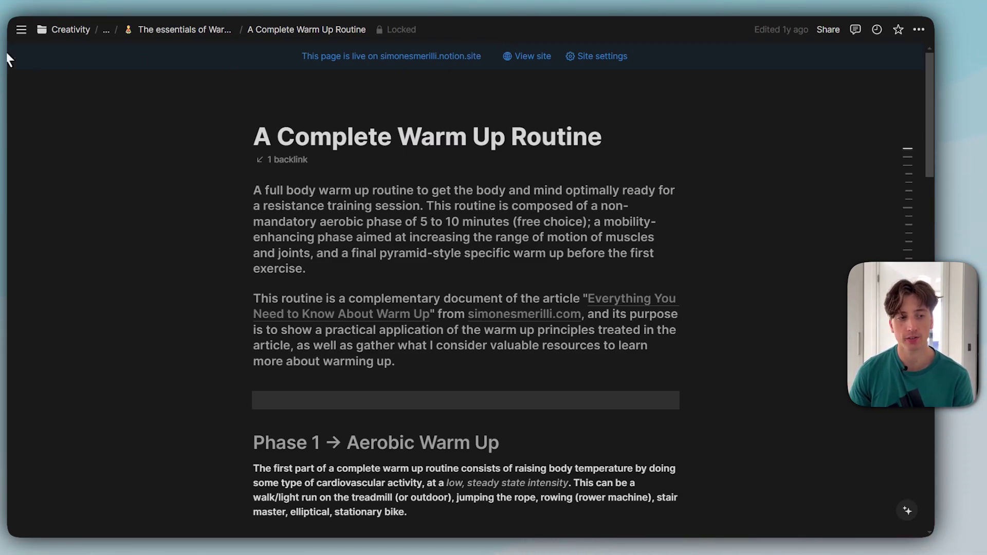
# Step: Open Settings & members > Sites and inspect the Jun 27, 2024 published site's options menu
pyautogui.moveTo(11, 128)
pyautogui.click(44, 144)
pyautogui.click(158, 315)
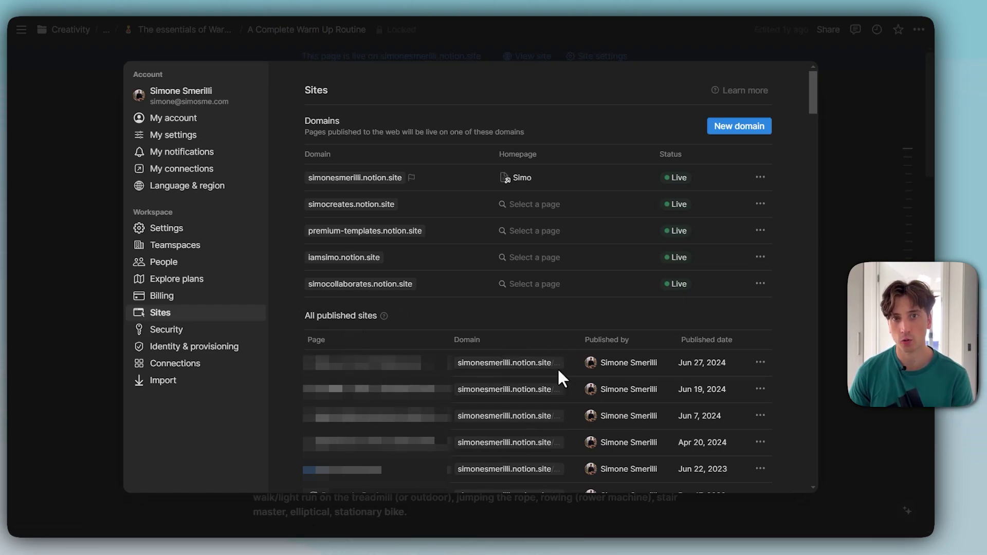
pyautogui.click(761, 363)
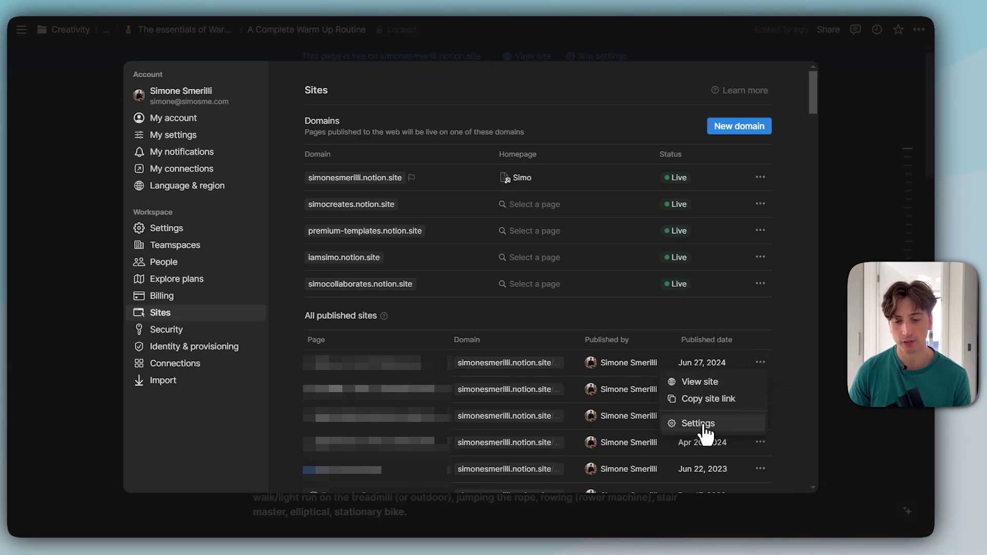
pyautogui.click(637, 353)
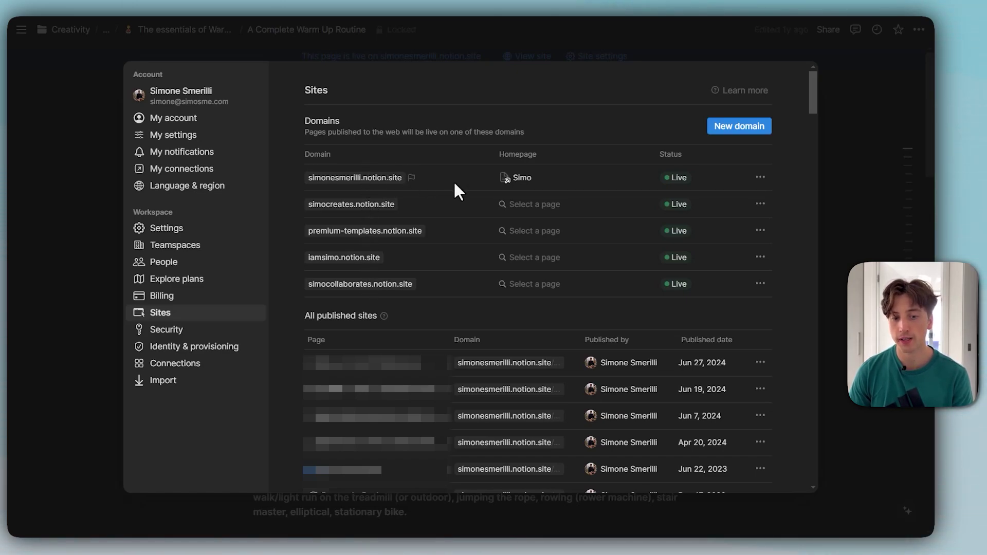
pyautogui.moveTo(527, 173)
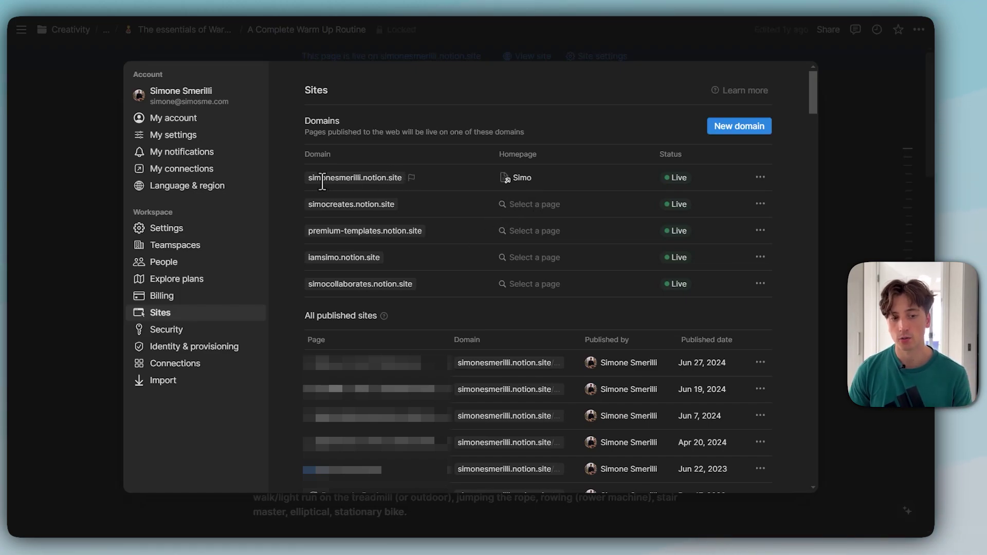
pyautogui.moveTo(307, 178); pyautogui.dragTo(401, 183)
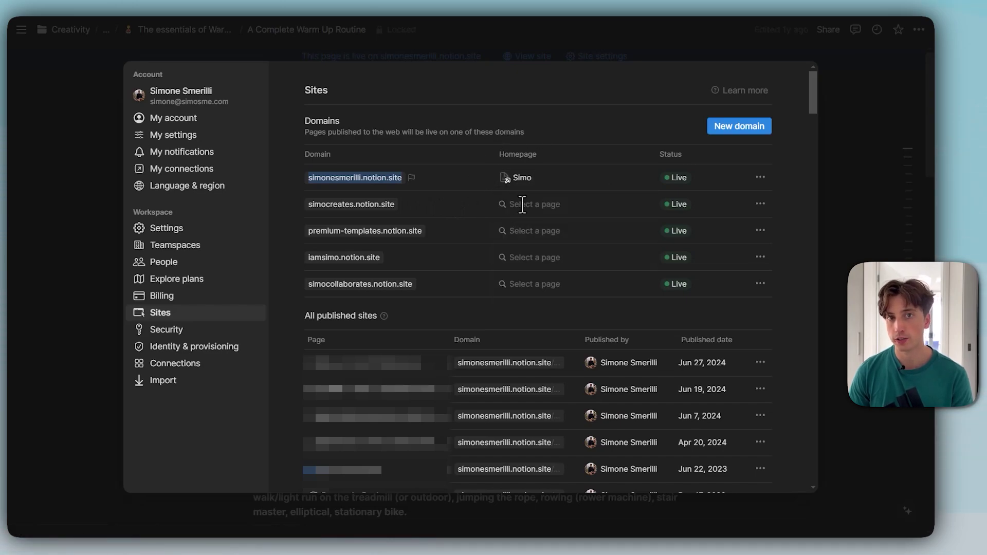
pyautogui.click(329, 206)
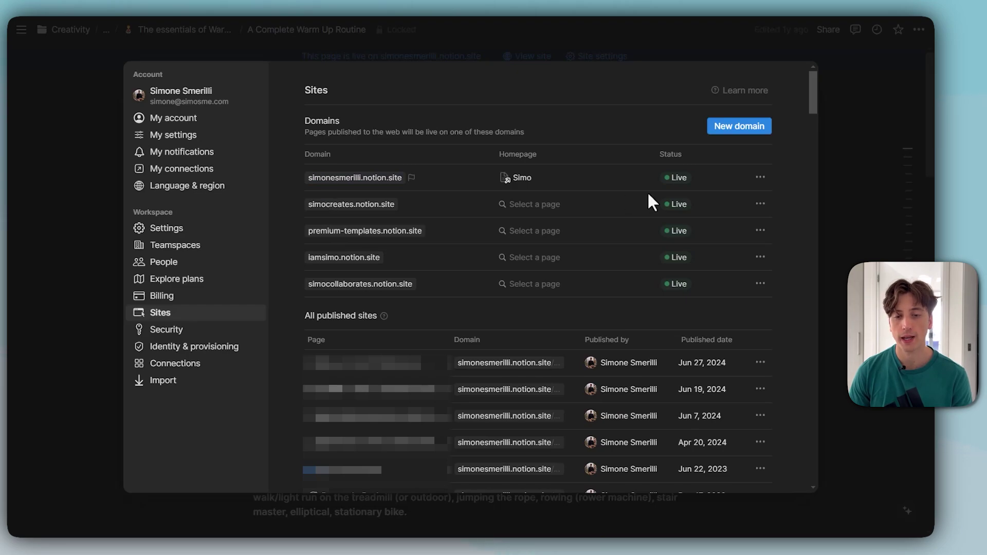
pyautogui.click(733, 130)
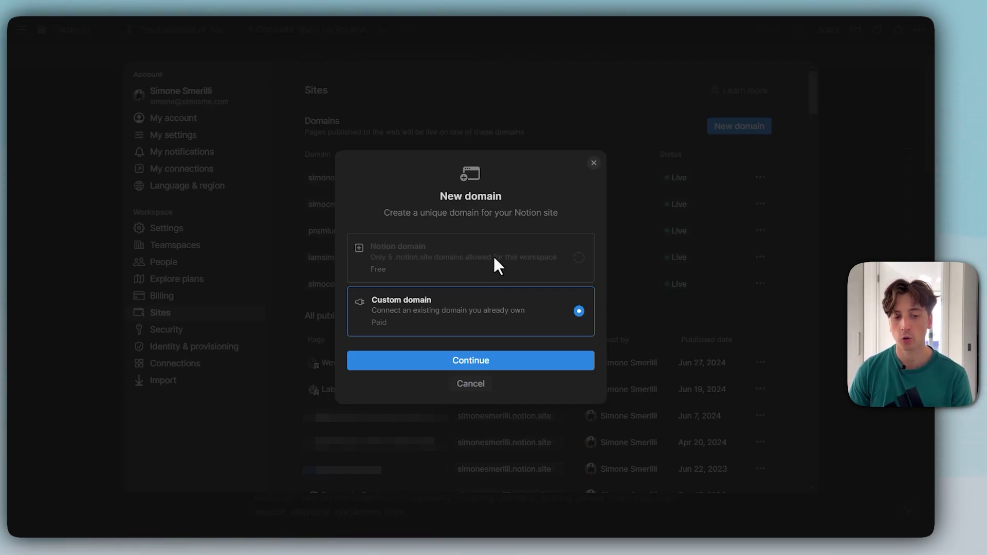
# Step: Connect custom domain notion.simosme.com and view its CNAME and TXT DNS records
pyautogui.click(484, 363)
pyautogui.click(469, 288)
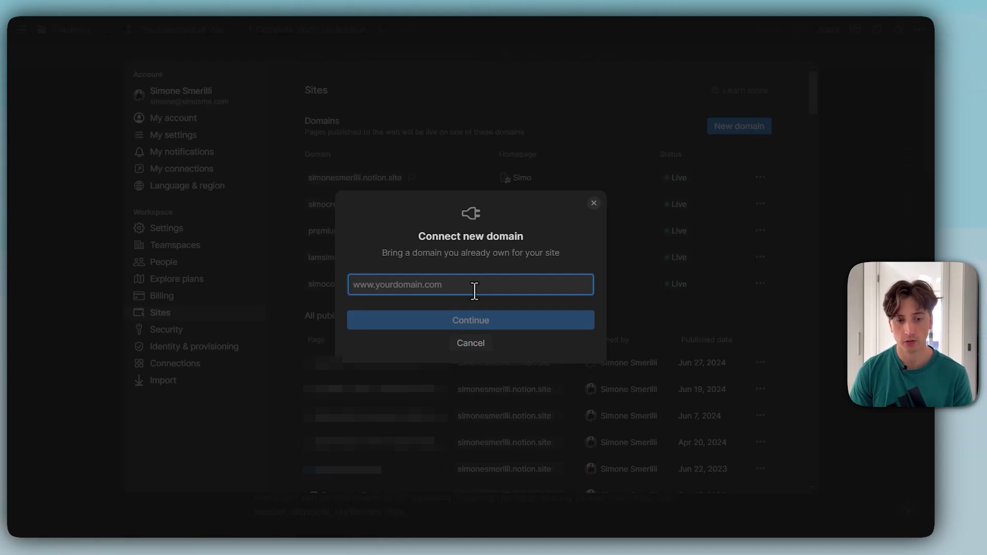
pyautogui.write('notion.simosme.com')
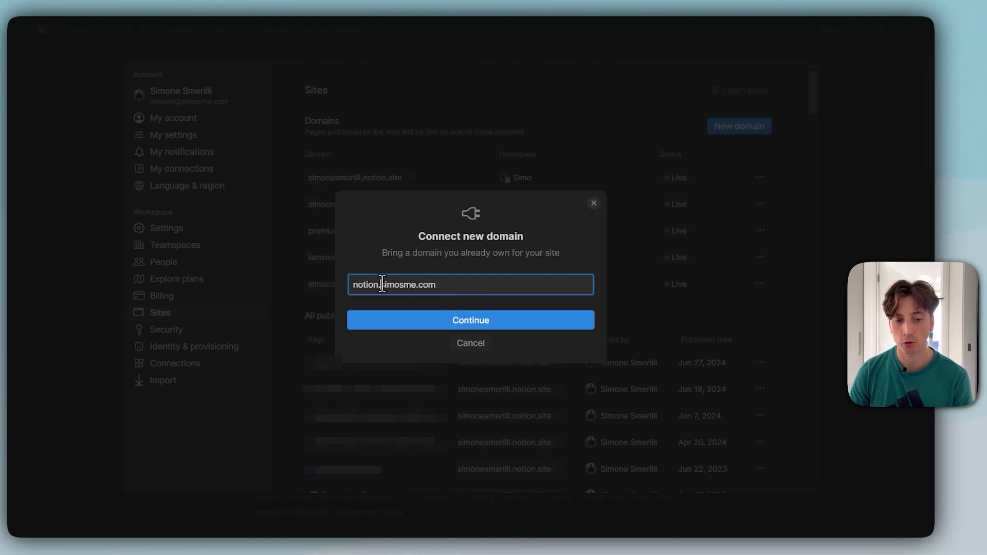
pyautogui.click(470, 326)
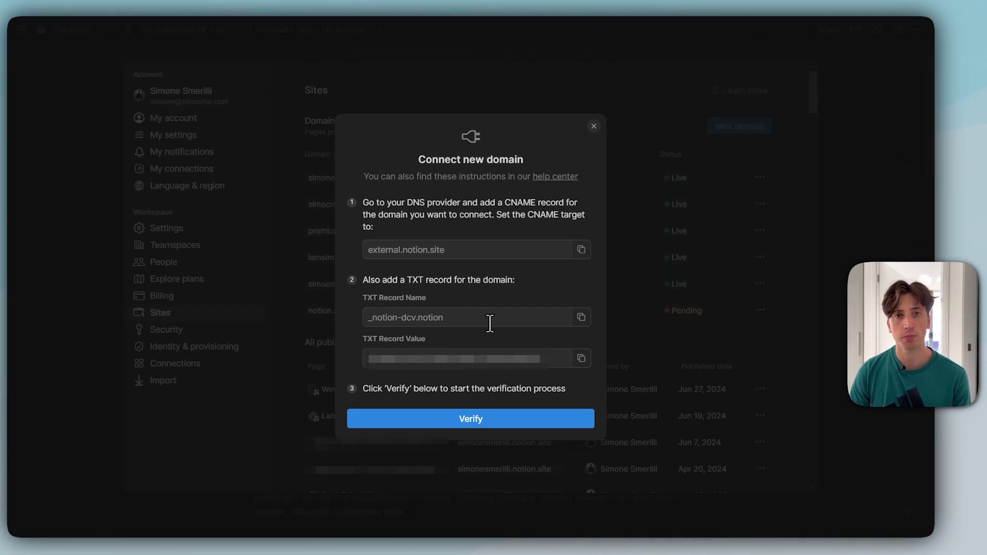
# Step: Delete the pending notion.simosme.com domain, then check the other domains' options menus
pyautogui.click(607, 139)
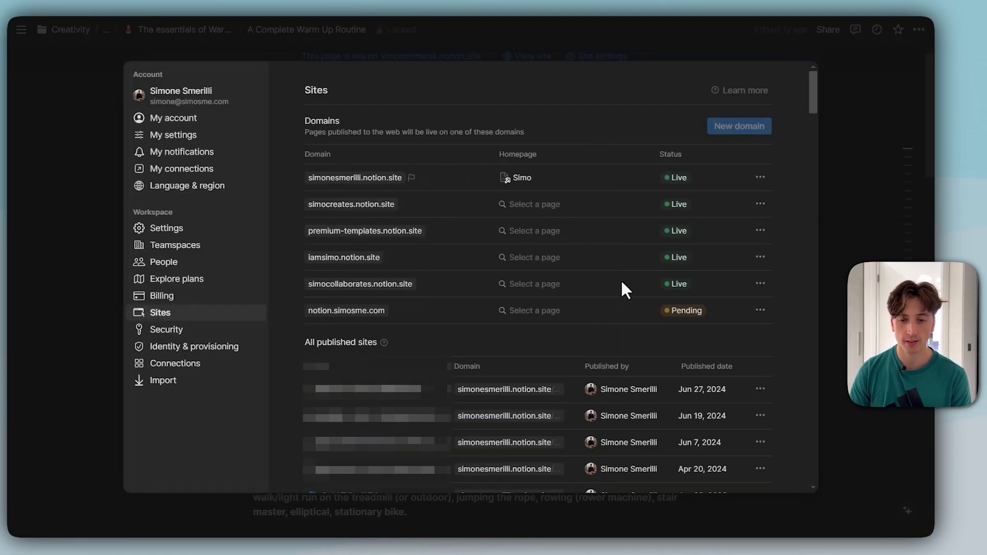
pyautogui.click(762, 311)
pyautogui.click(729, 347)
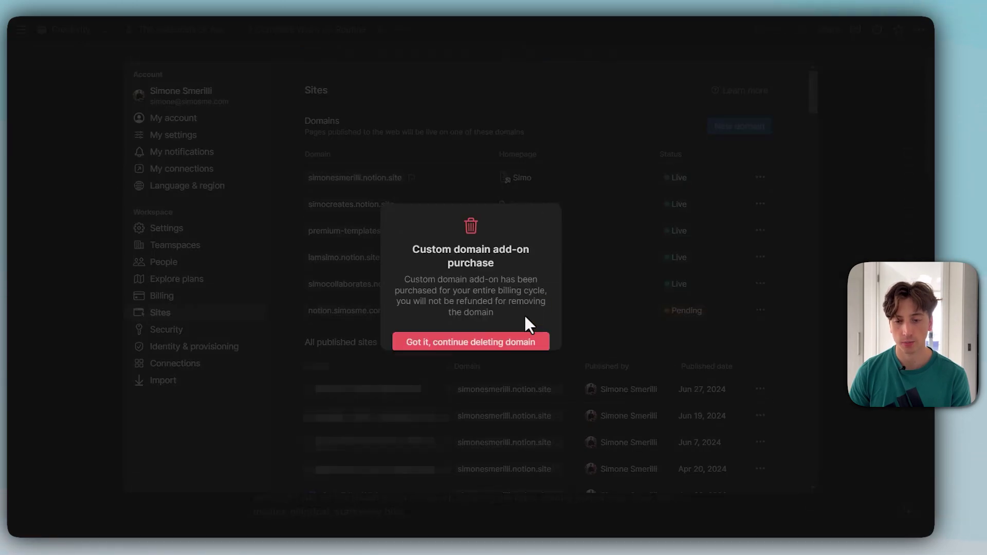
pyautogui.click(526, 340)
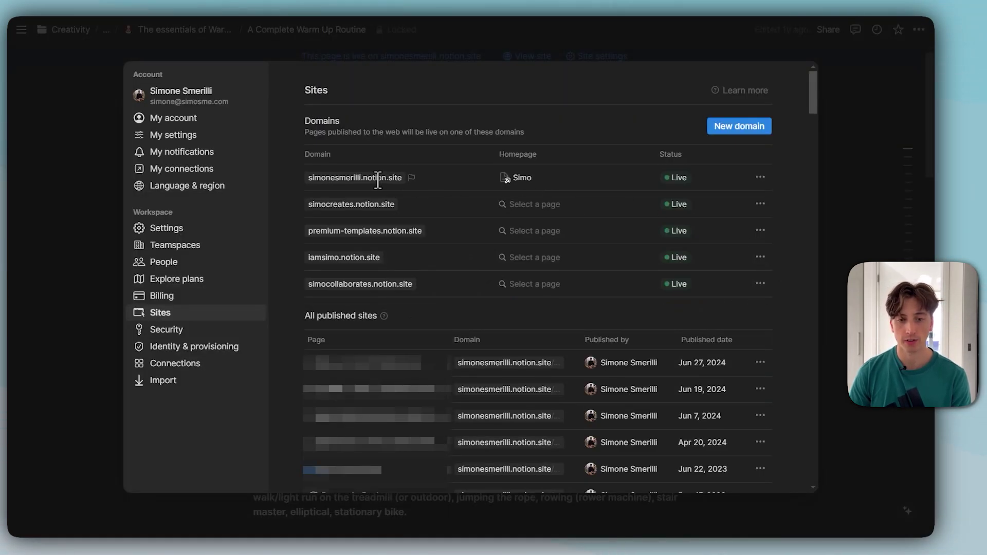
pyautogui.click(761, 178)
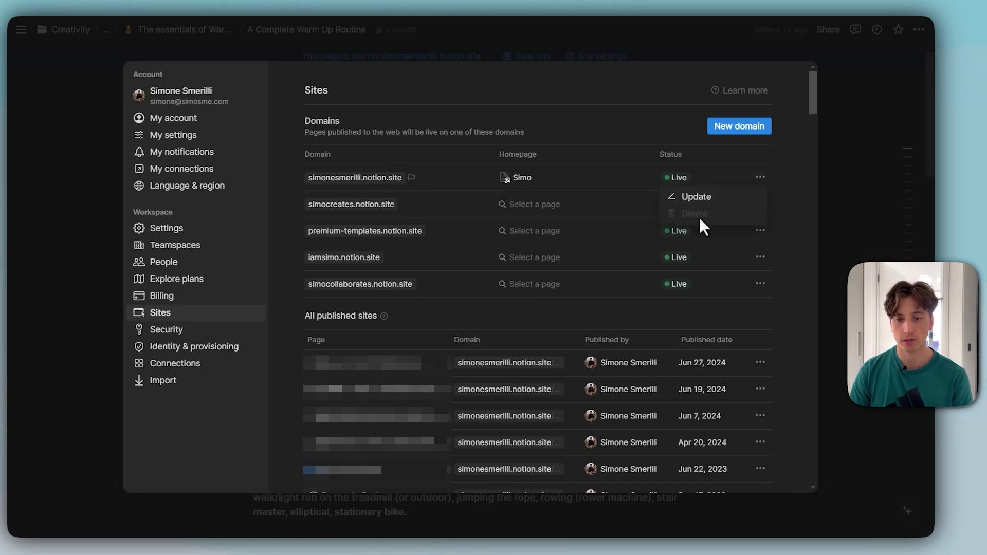
pyautogui.click(759, 233)
pyautogui.click(760, 231)
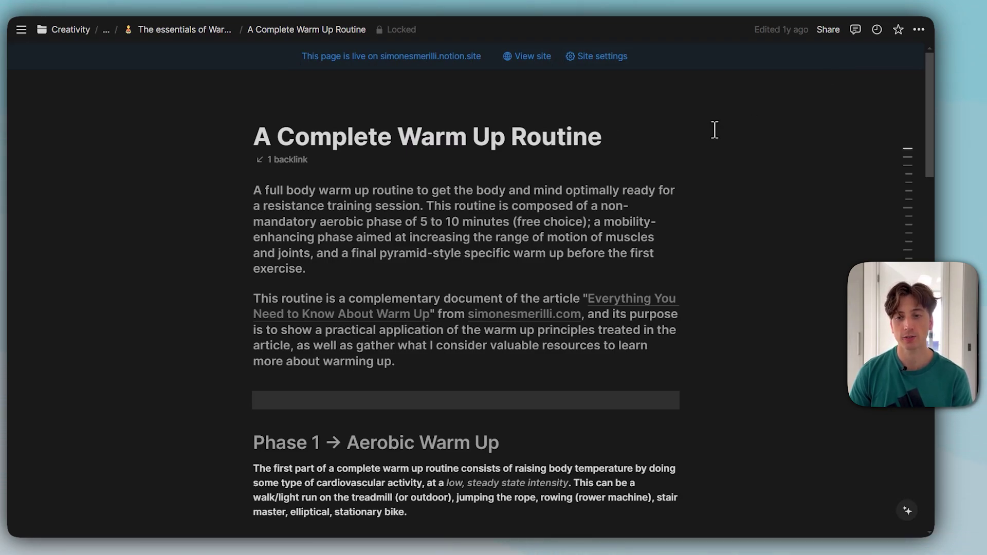
# Step: In the Publish tab, review the notion.site domain list keeping the current domain, then customize the site
pyautogui.click(825, 31)
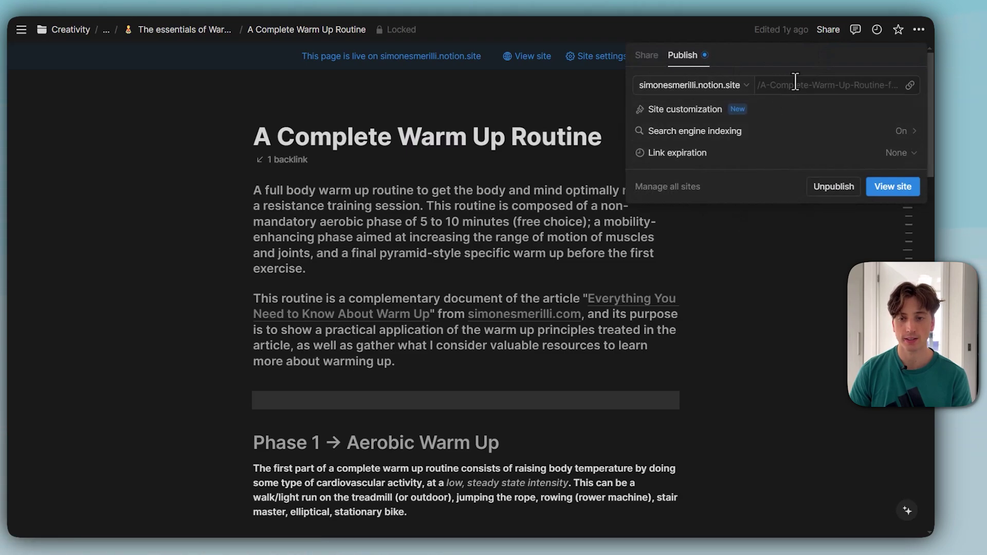
pyautogui.click(749, 92)
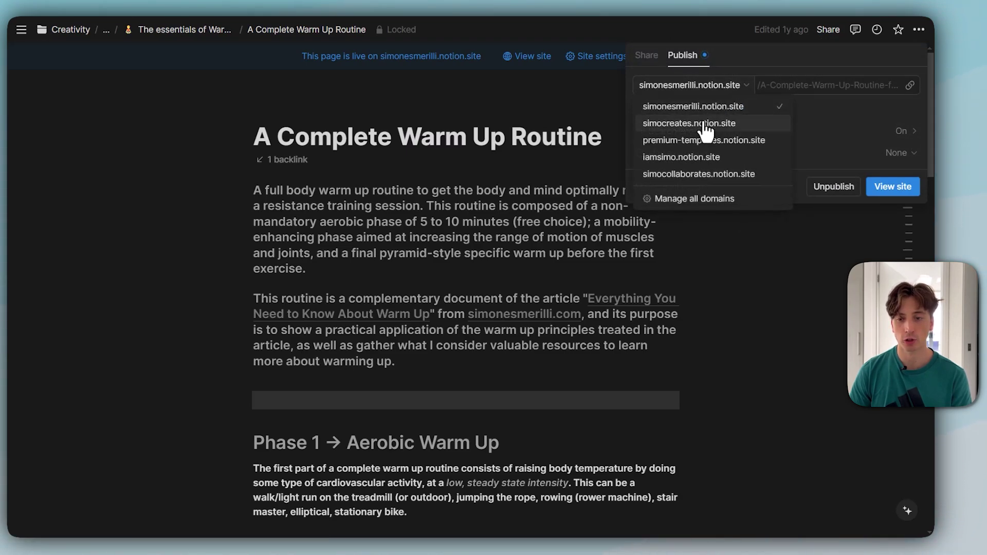
pyautogui.click(836, 85)
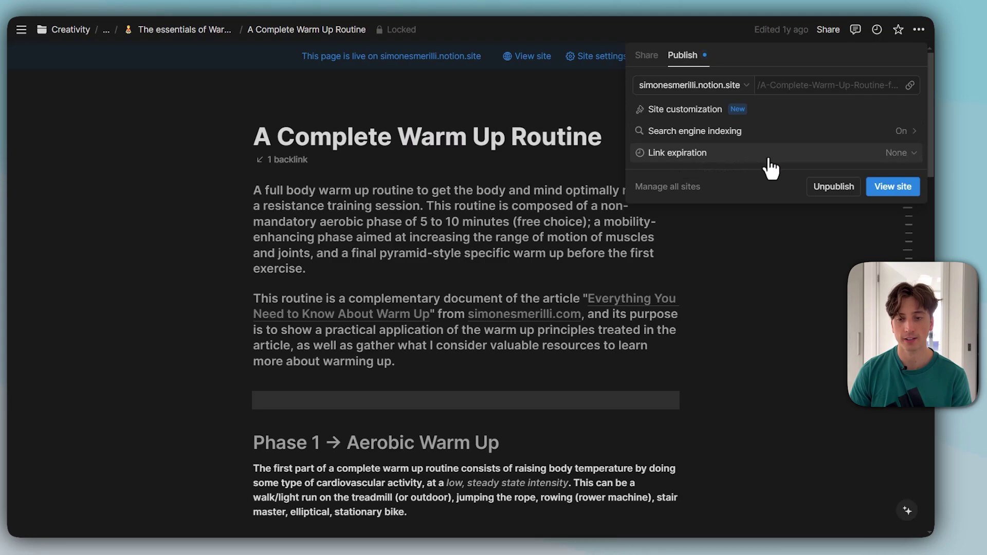
pyautogui.click(776, 117)
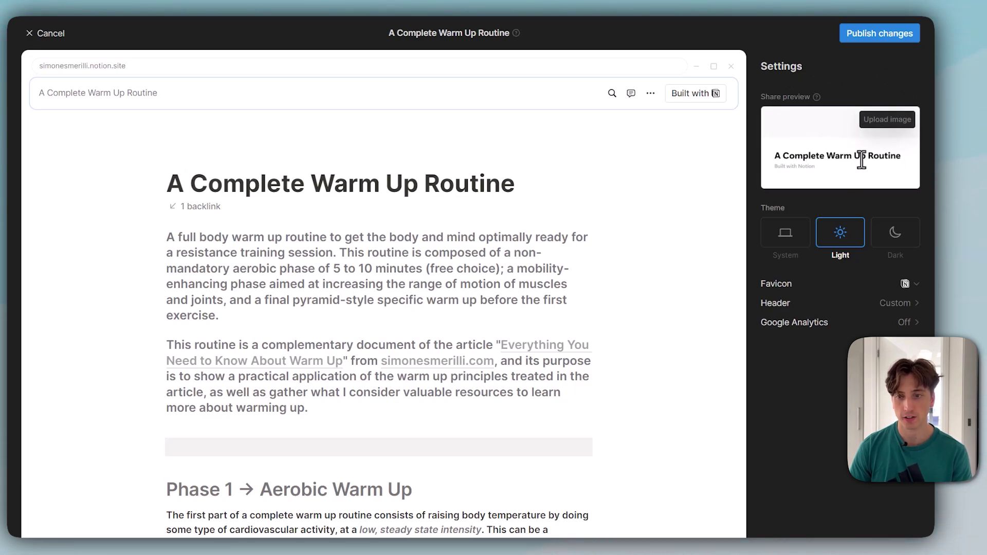
# Step: Set the site theme to follow the system and start uploading a custom favicon
pyautogui.moveTo(817, 100)
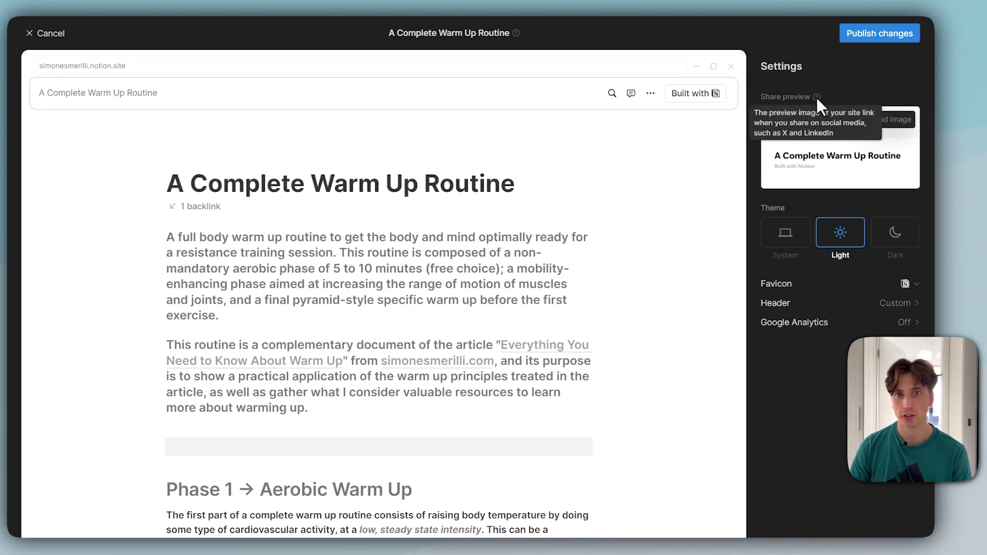
pyautogui.click(808, 229)
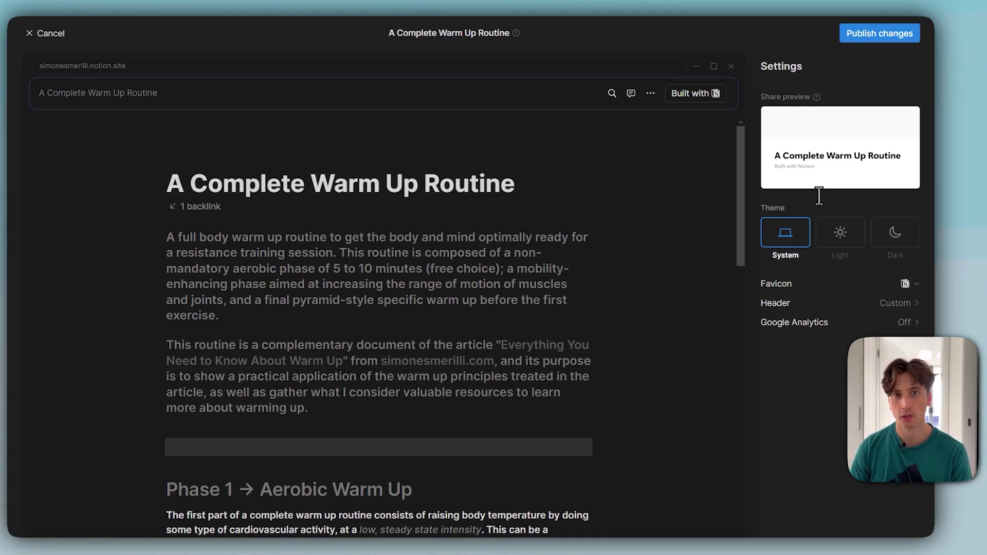
pyautogui.click(874, 284)
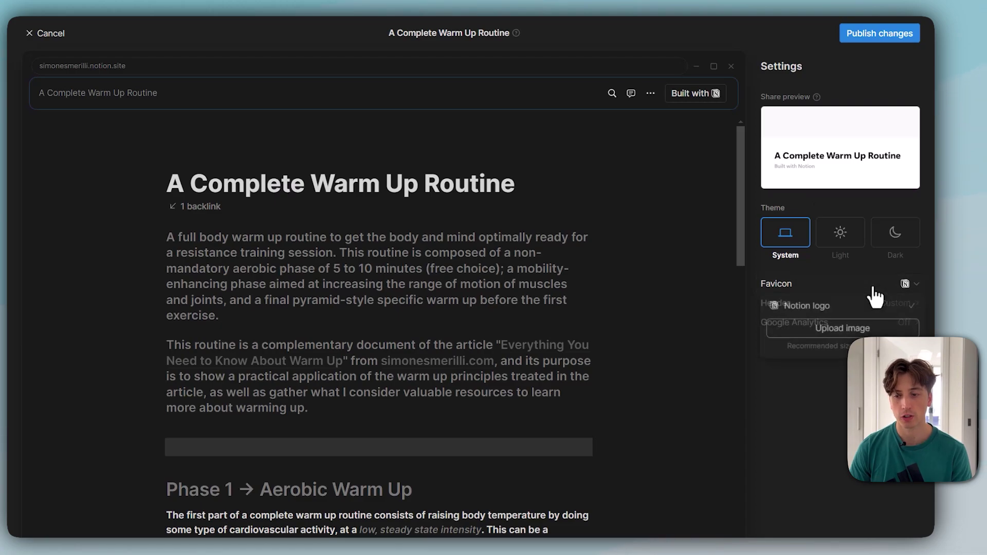
pyautogui.click(833, 346)
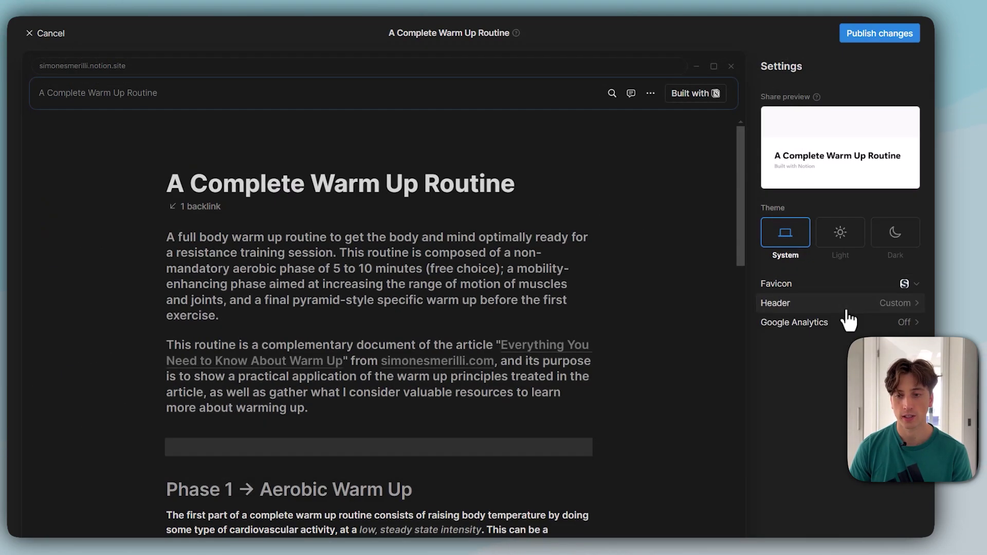
# Step: Turn off header breadcrumbs, keeping search on and template duplication off
pyautogui.click(910, 307)
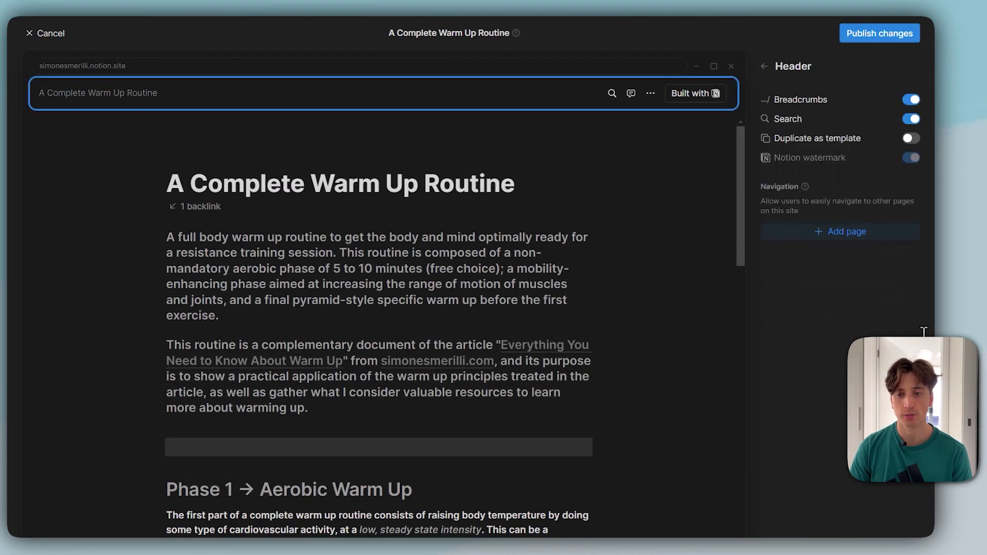
pyautogui.click(812, 103)
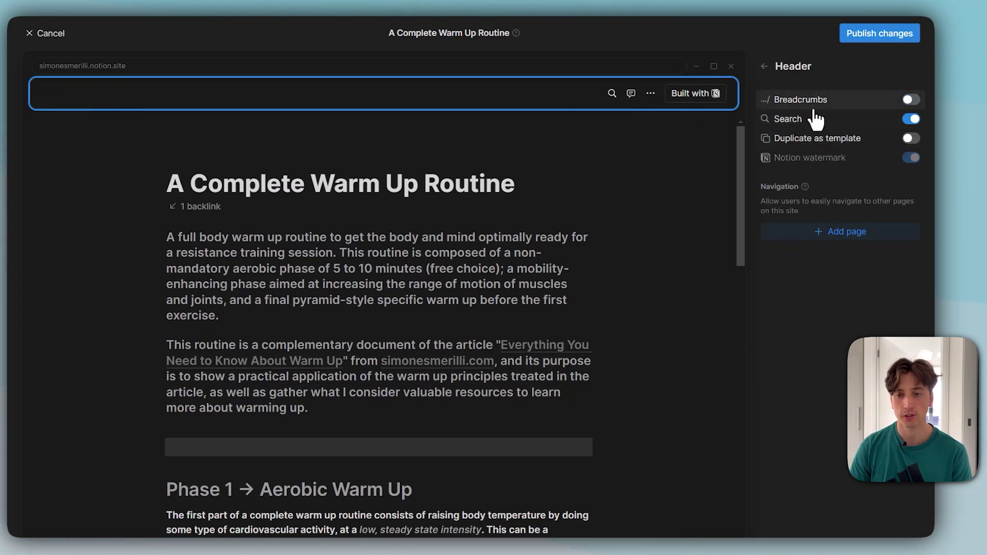
pyautogui.click(910, 118)
pyautogui.click(910, 119)
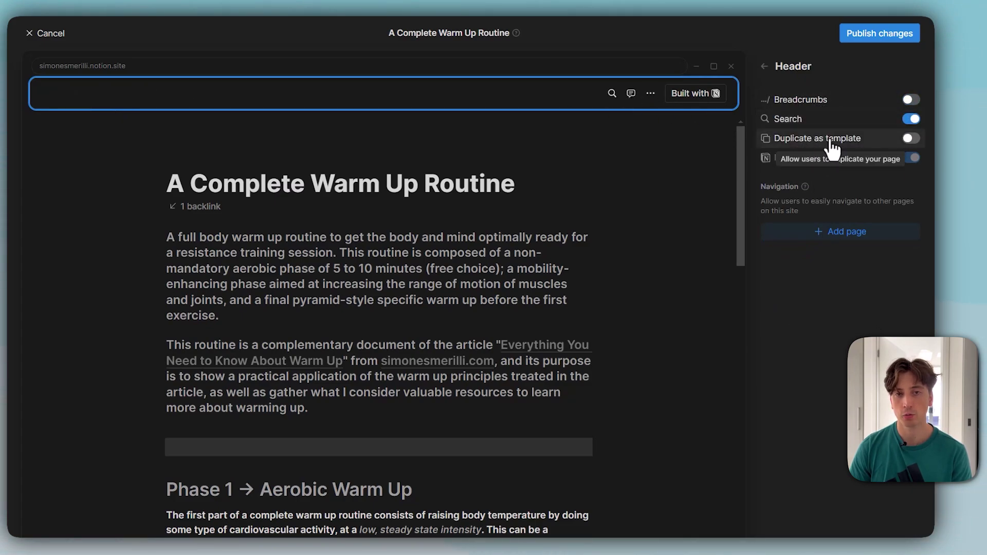
pyautogui.click(831, 143)
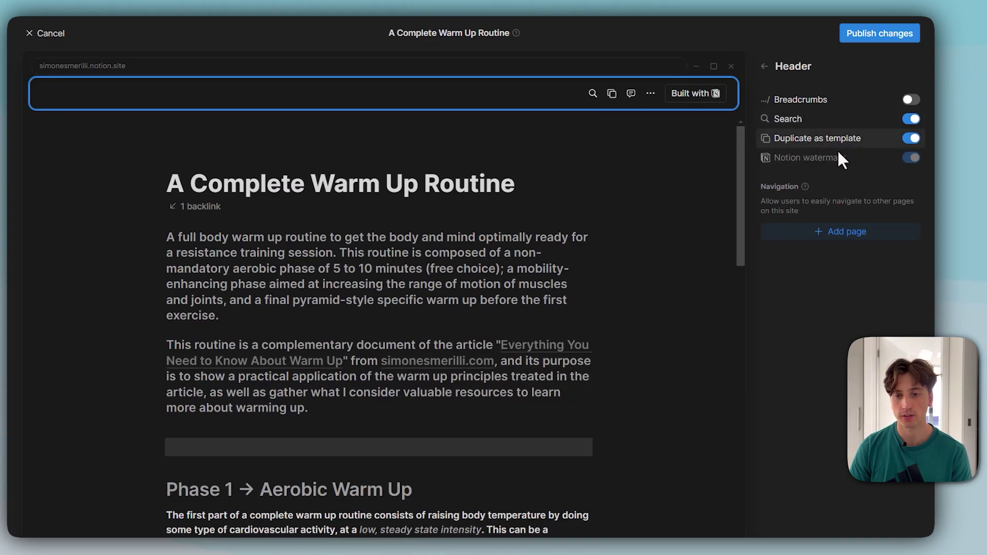
pyautogui.click(853, 145)
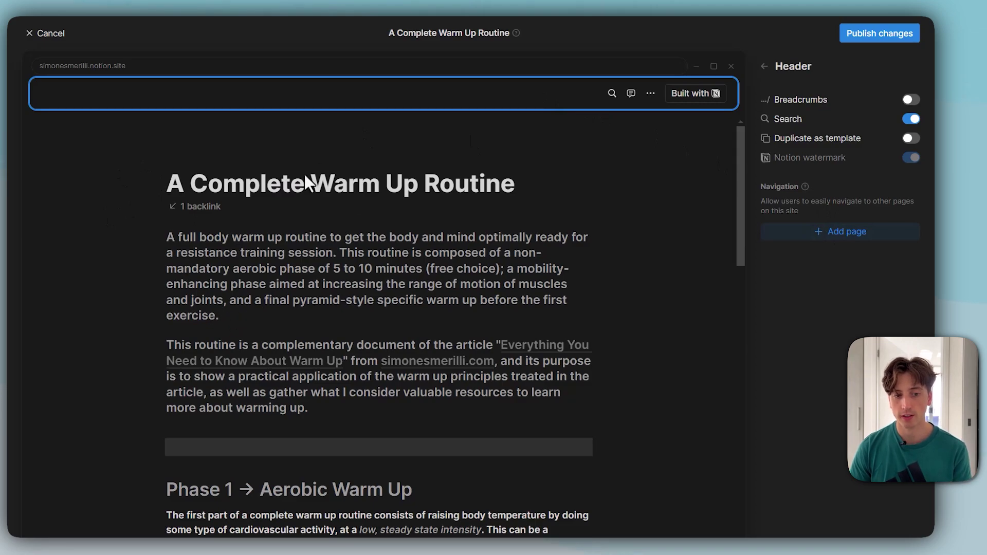
# Step: Review the header Add page and Google Analytics options, then publish the customization changes
pyautogui.click(813, 232)
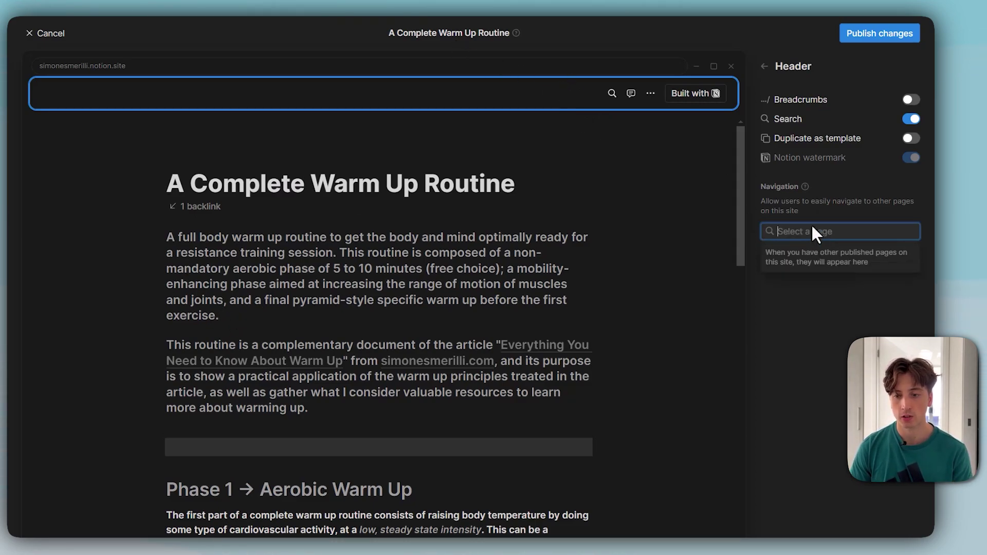
pyautogui.press('Escape')
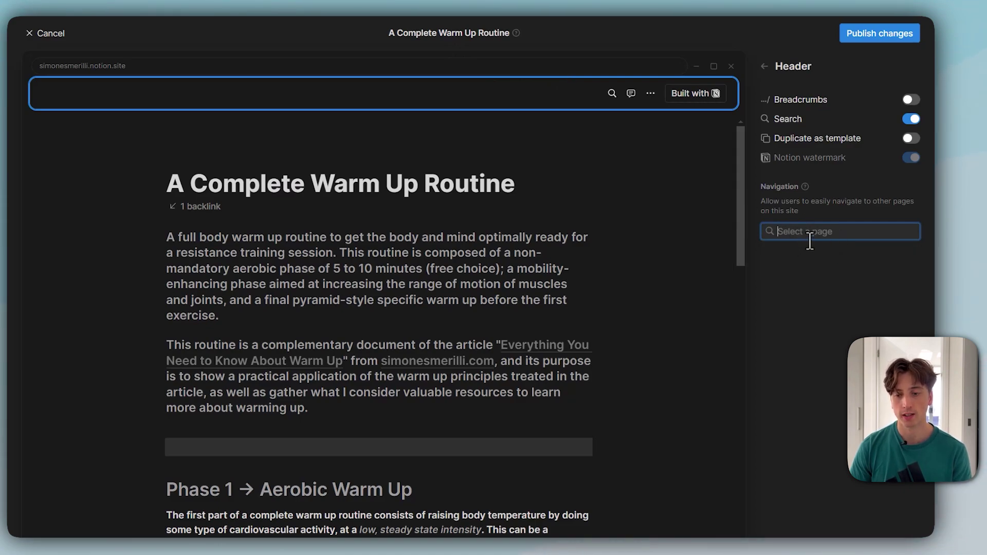
pyautogui.press('Escape')
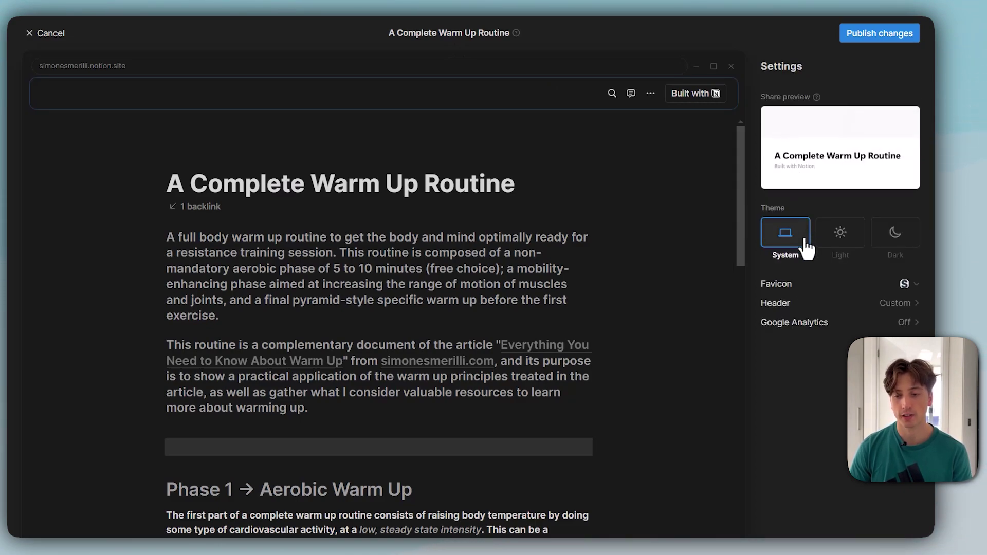
pyautogui.click(801, 327)
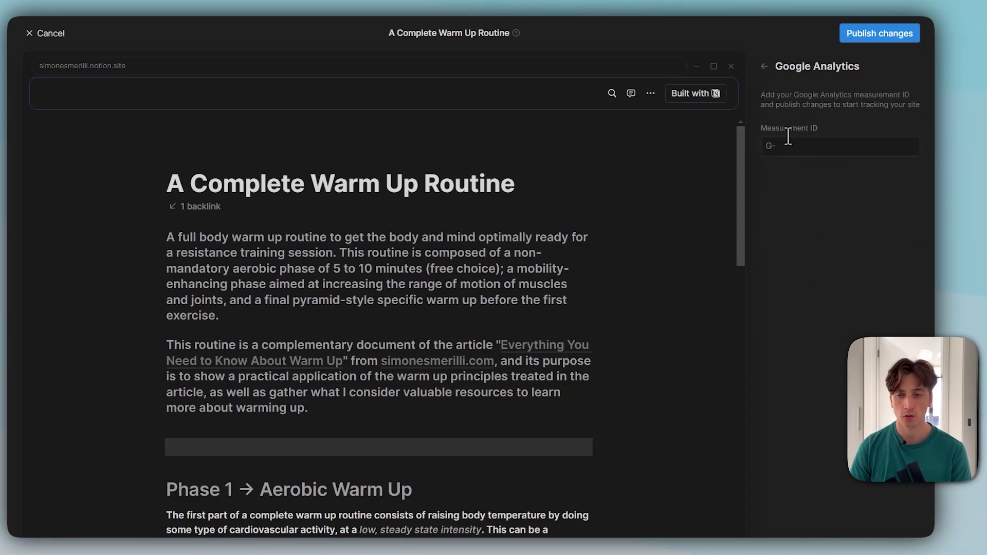
pyautogui.click(766, 69)
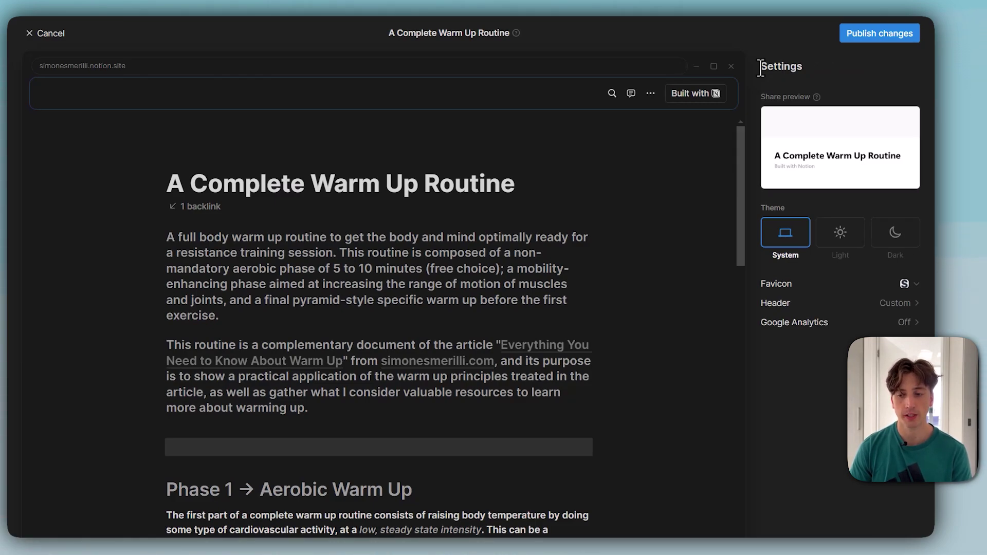
pyautogui.click(880, 33)
# Step: Try the Discoverable toggle and SEO title and description fields, leaving search engine indexing off
pyautogui.click(821, 33)
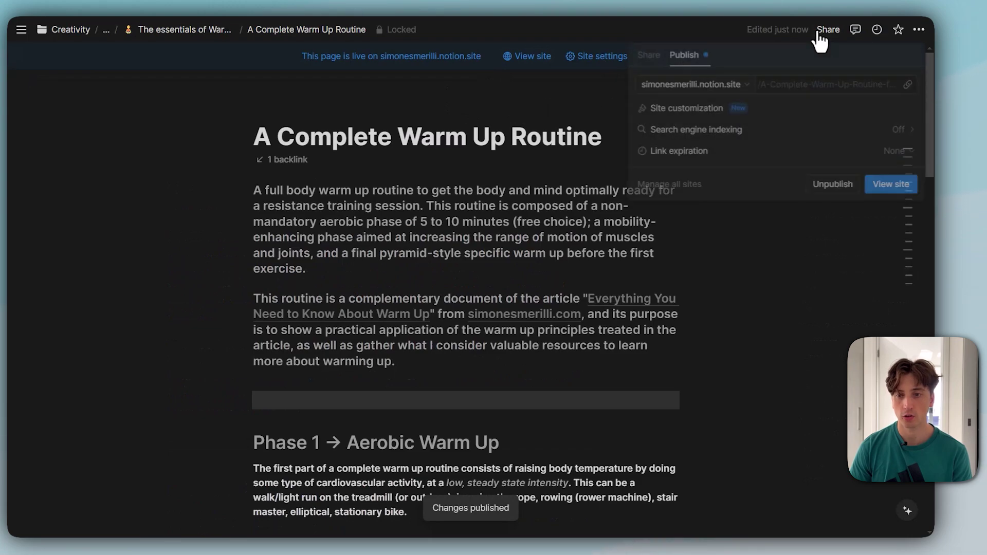
pyautogui.click(798, 135)
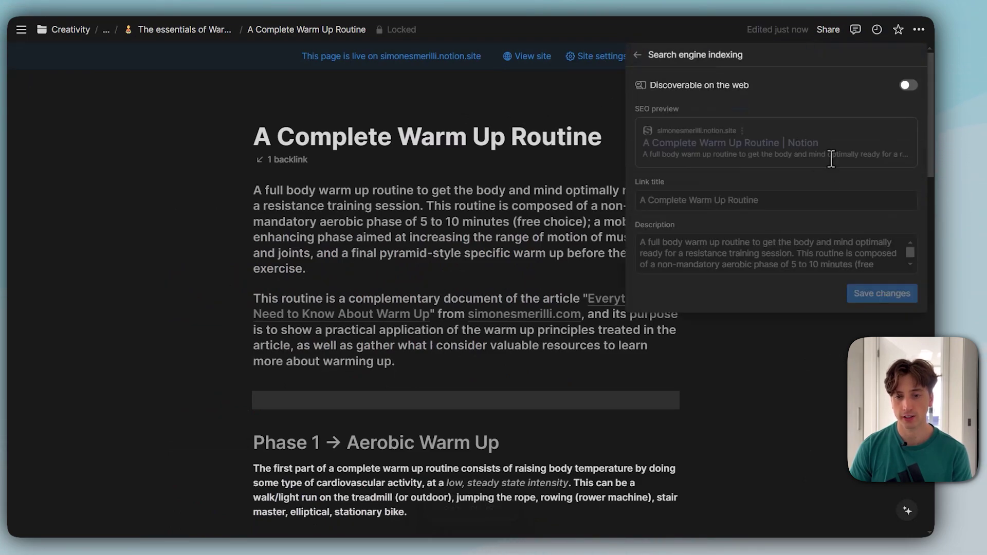
pyautogui.click(904, 86)
pyautogui.click(904, 88)
pyautogui.click(855, 91)
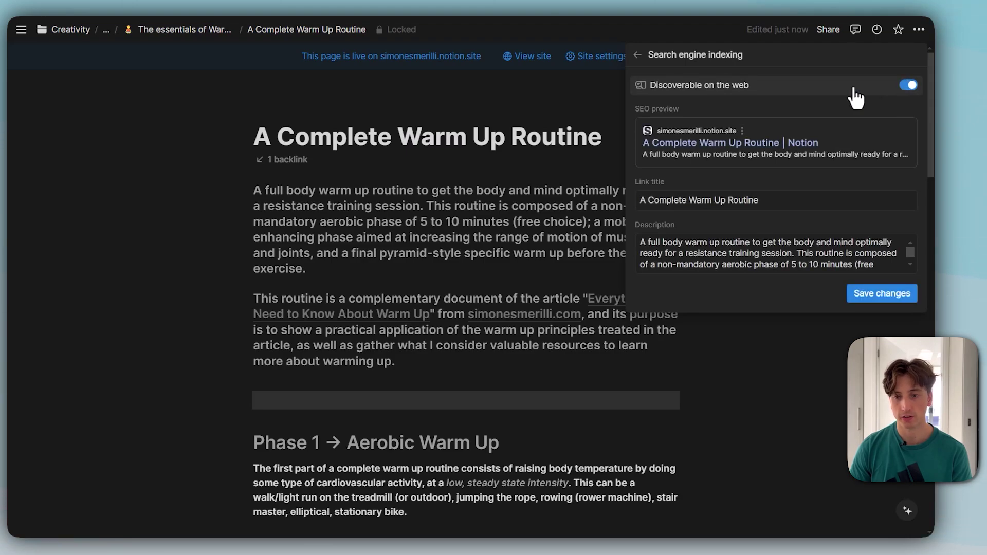
pyautogui.click(658, 205)
pyautogui.click(667, 248)
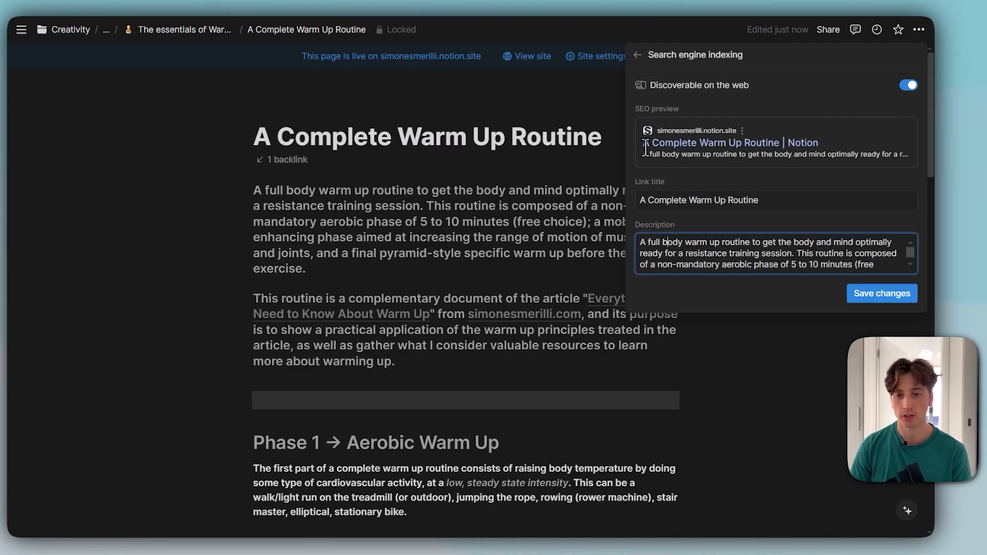
pyautogui.click(771, 201)
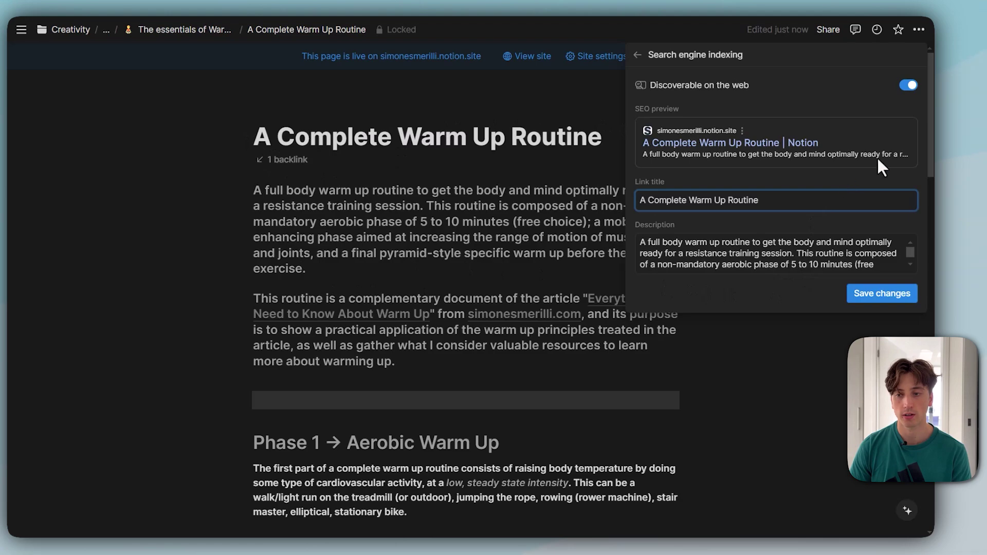
pyautogui.click(905, 90)
pyautogui.click(637, 55)
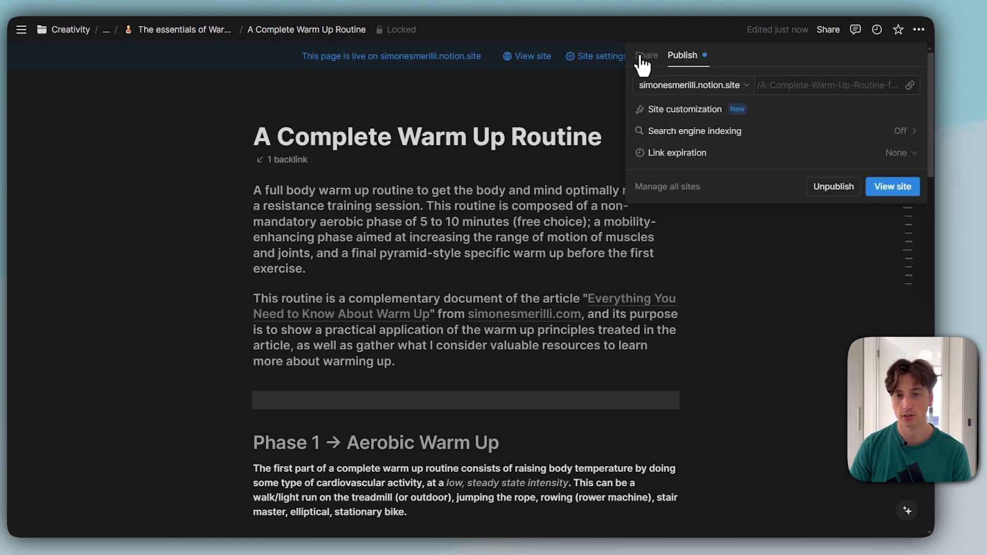
# Step: Confirm link expiration stays None and copy the published page's link
pyautogui.click(721, 153)
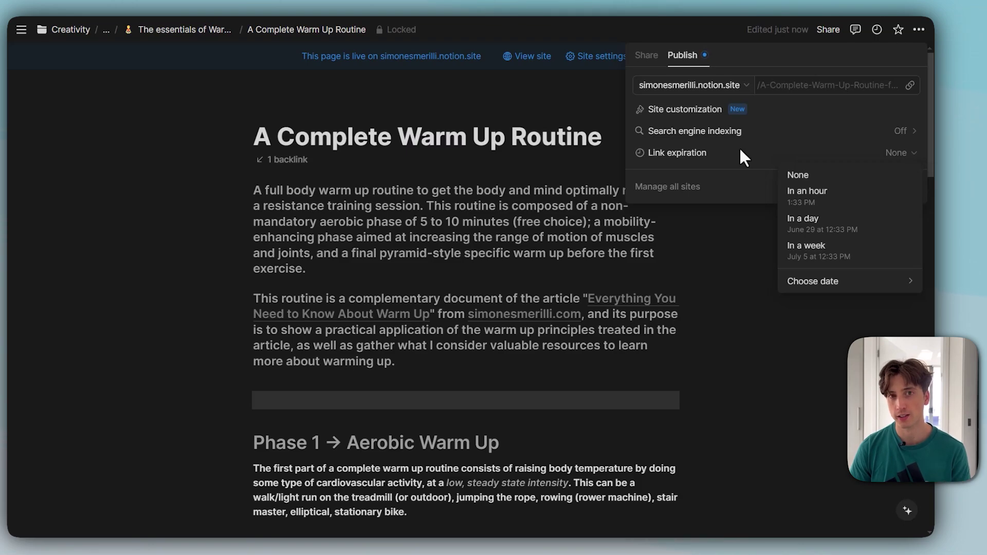
pyautogui.click(694, 150)
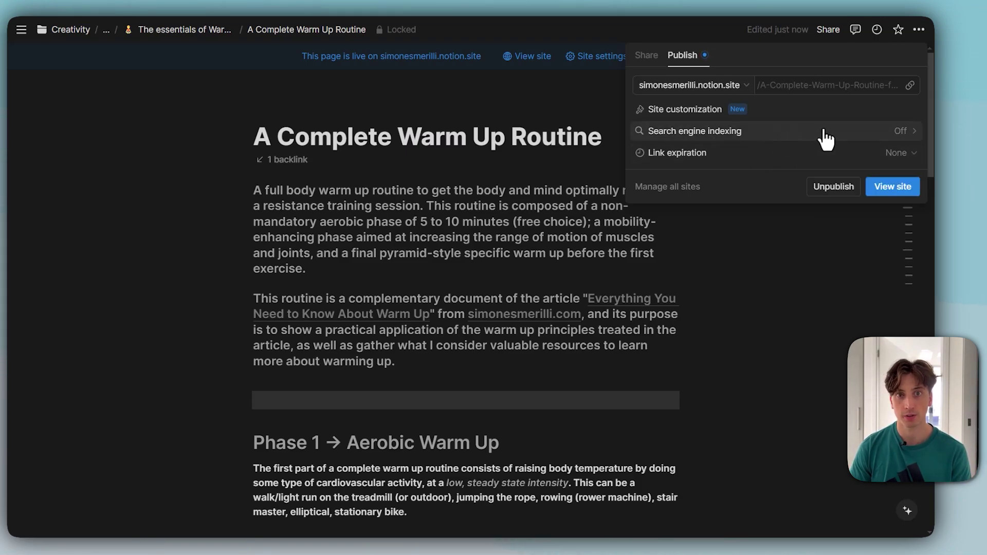
pyautogui.click(912, 88)
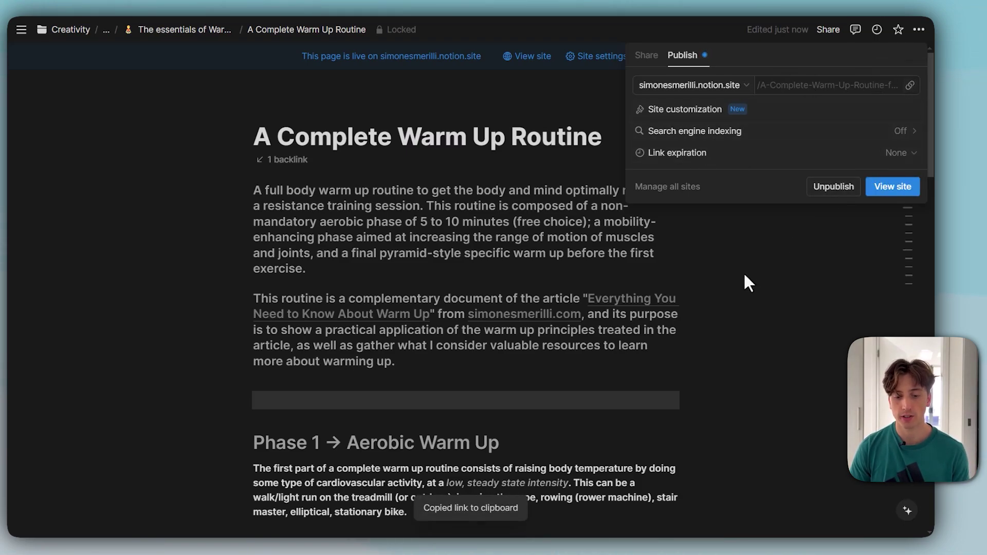
# Step: Load the pasted published link in a Chrome incognito window and try the site search
pyautogui.hotkey('alt', 'Tab')
pyautogui.hotkey('ctrl', 'v')
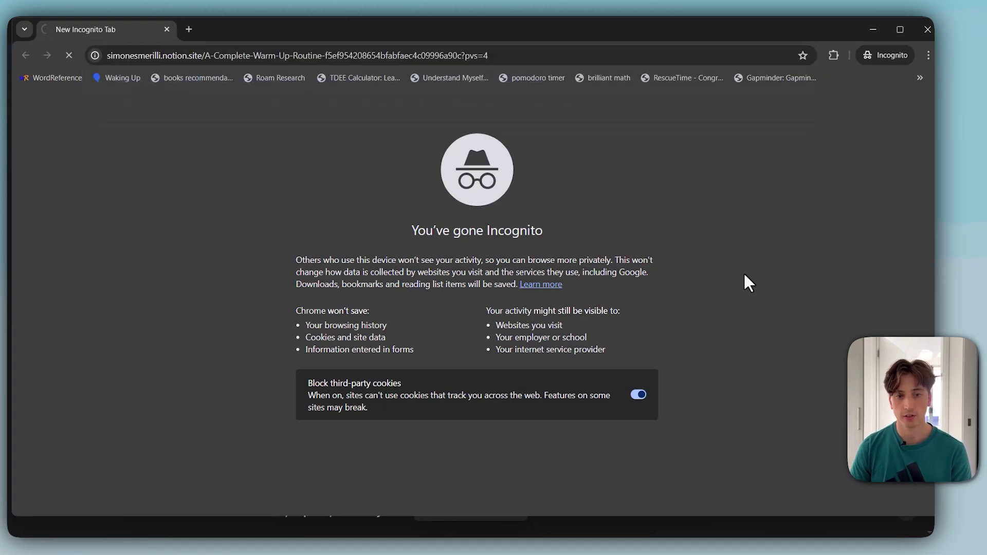
pyautogui.press('Return')
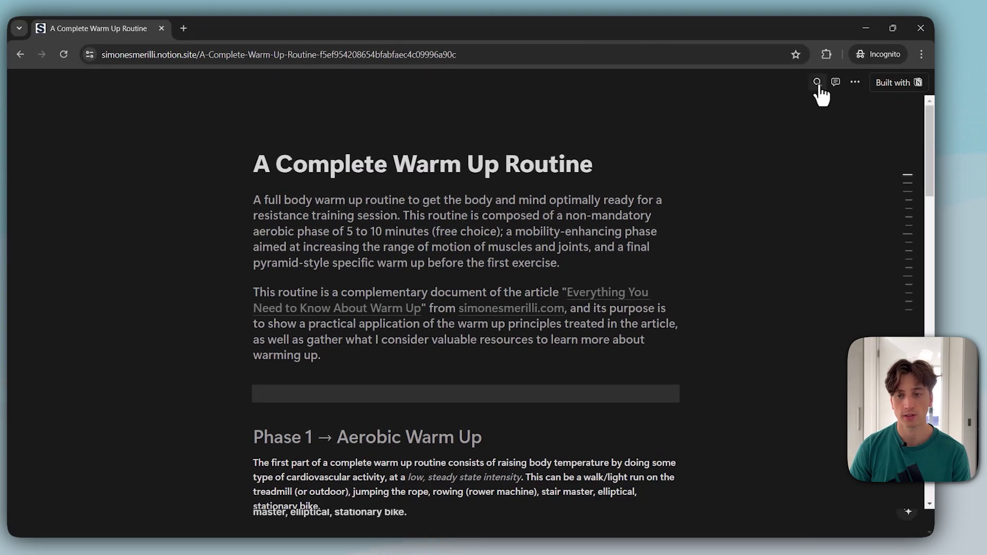
pyautogui.click(823, 83)
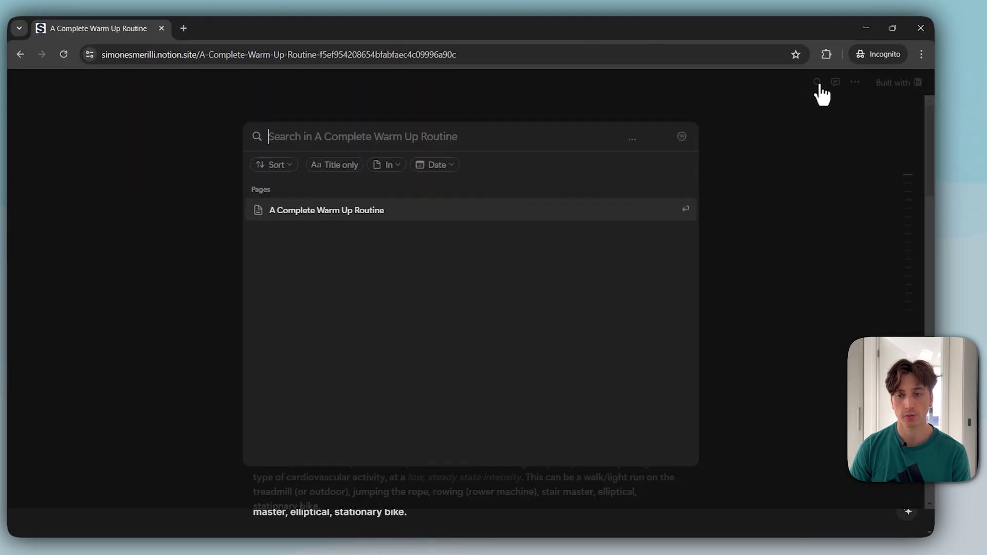
pyautogui.press('Return')
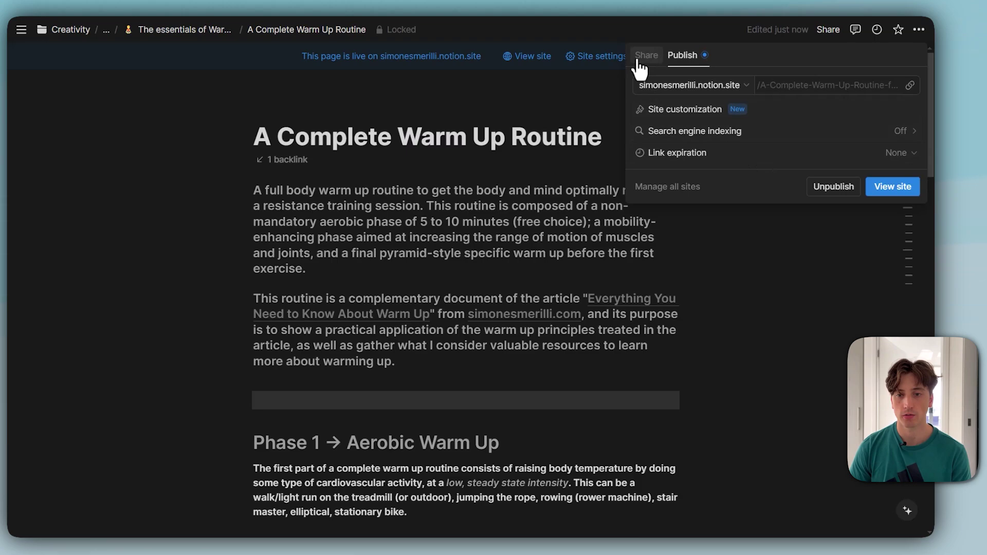
# Step: Check that Anyone with published link keeps Can comment access
pyautogui.click(643, 55)
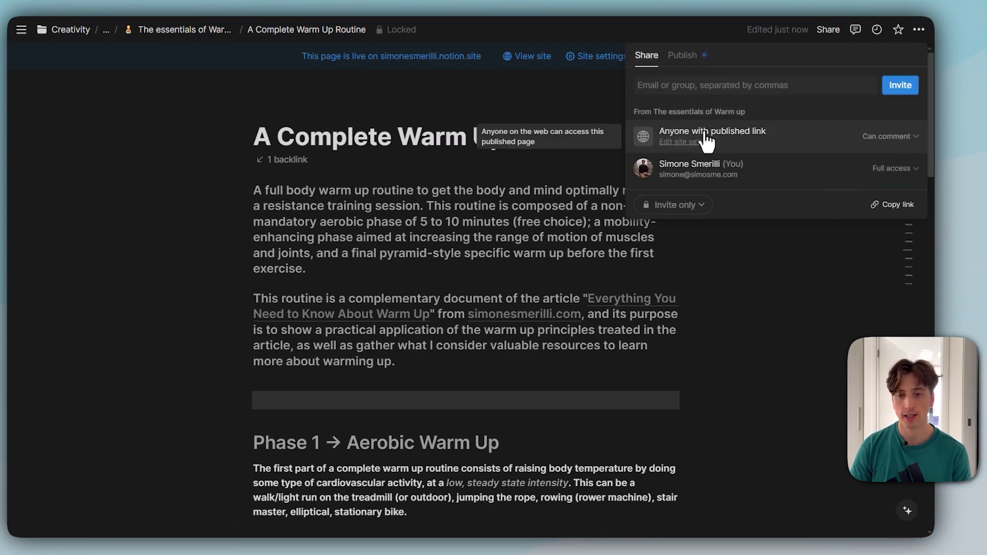
pyautogui.click(887, 136)
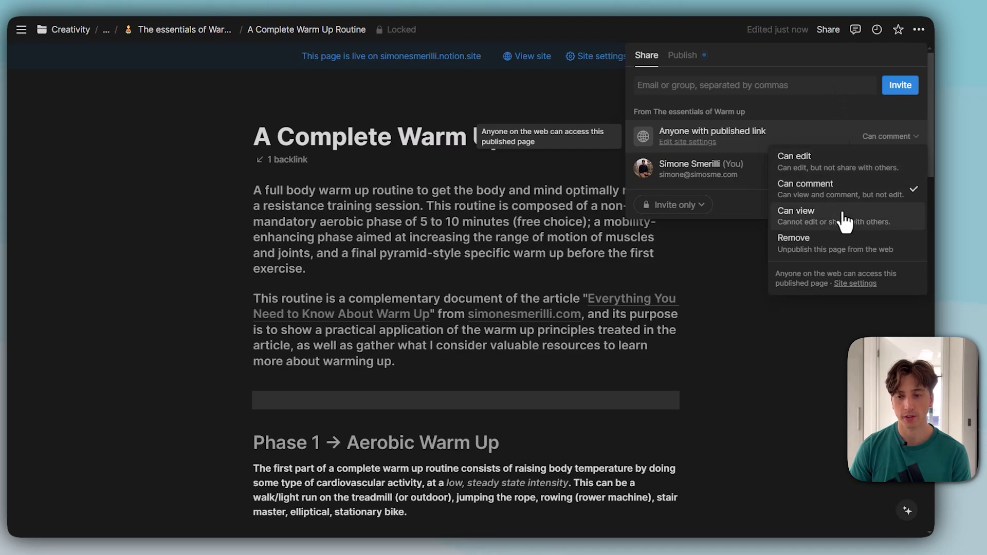
pyautogui.click(844, 216)
pyautogui.hotkey('alt', 'Tab')
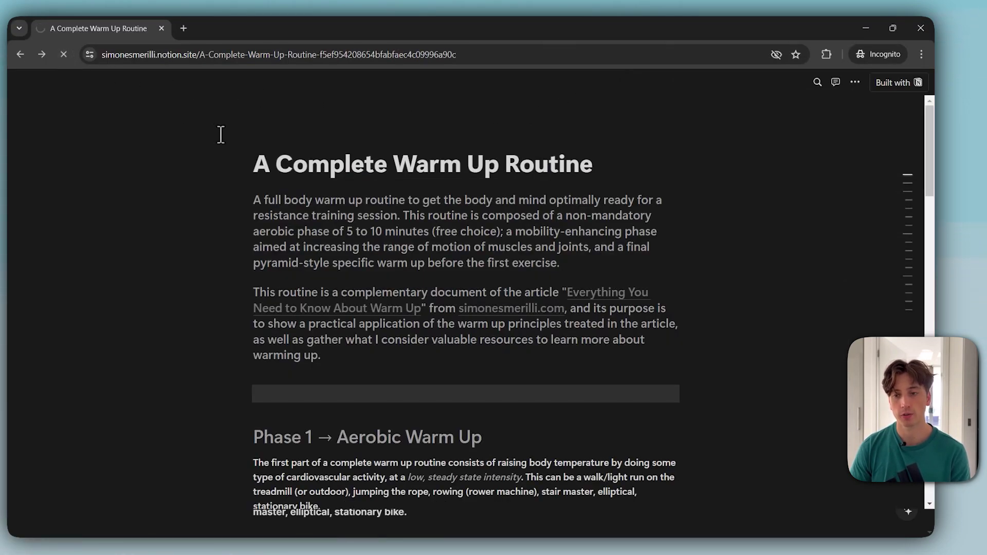
pyautogui.press('F5')
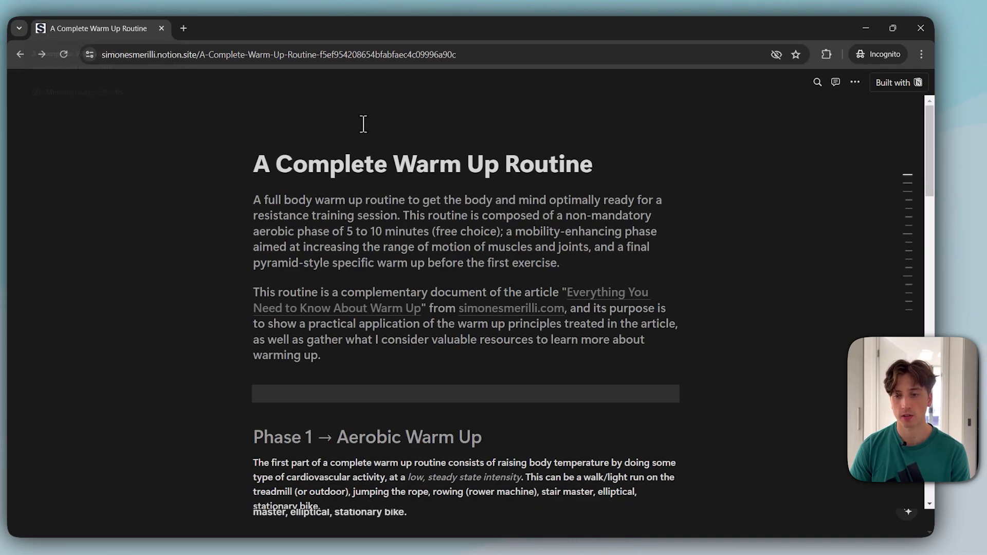
pyautogui.click(852, 83)
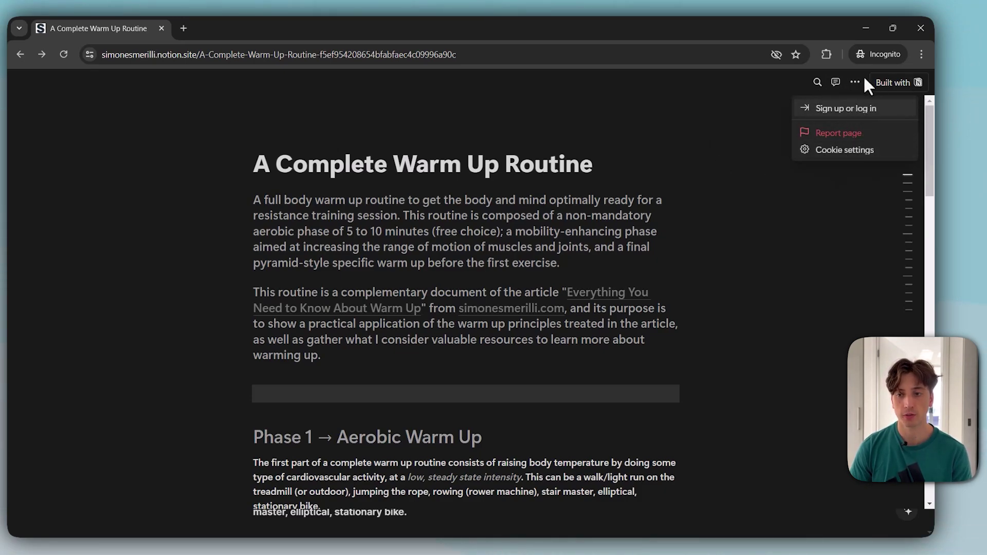
pyautogui.click(827, 282)
pyautogui.moveTo(908, 174)
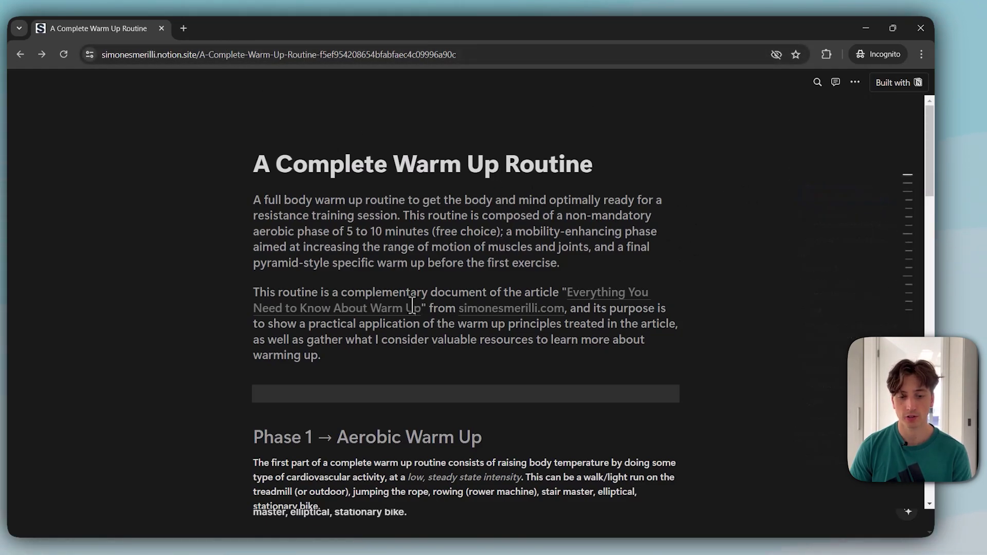
pyautogui.scroll(-5, 412, 307)
pyautogui.scroll(-10, 438, 315)
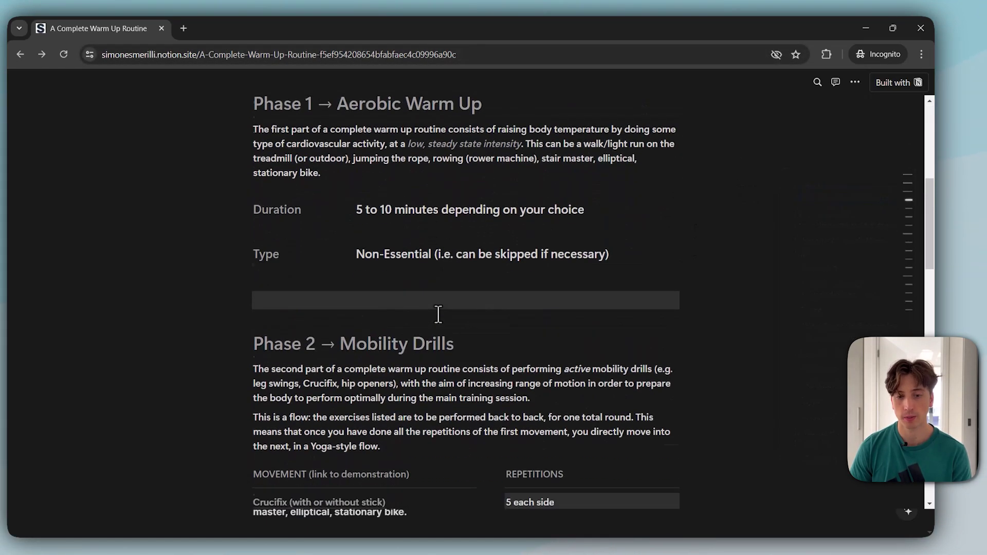
pyautogui.scroll(20, 434, 323)
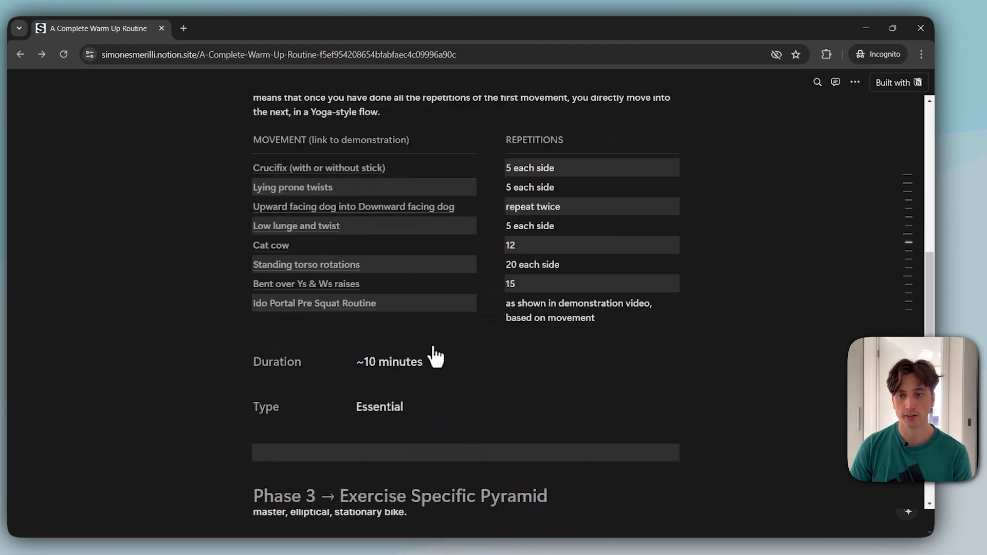